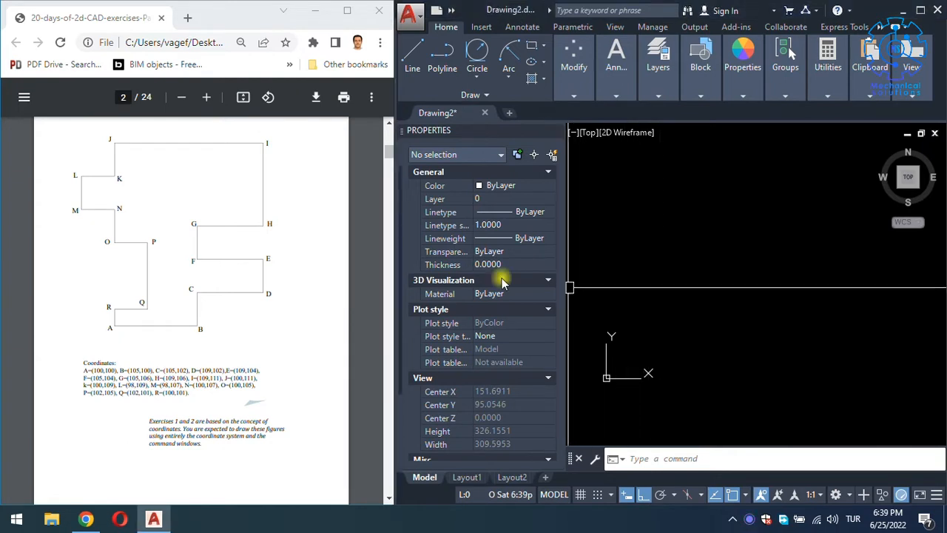
- Enlarge the PDF exercise page and frame it so the lettered figure and its coordinate list are both readable
left_click(177, 308)
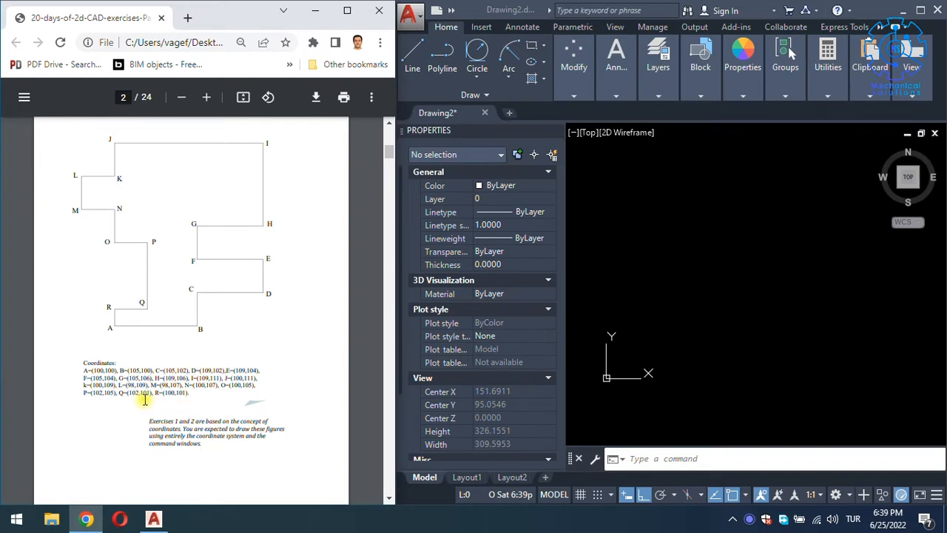
scroll(108, 394, "up", 1, "ctrl")
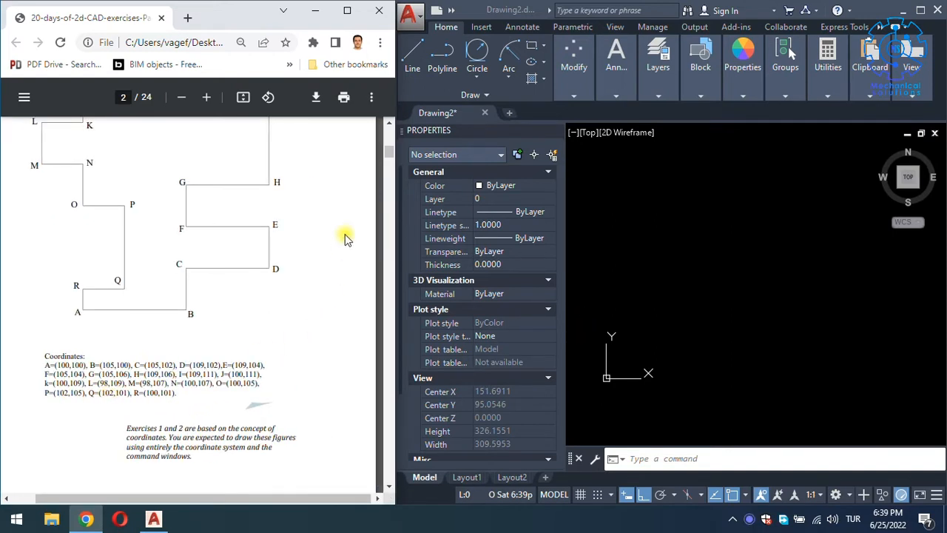
left_click(389, 122)
left_click(389, 122)
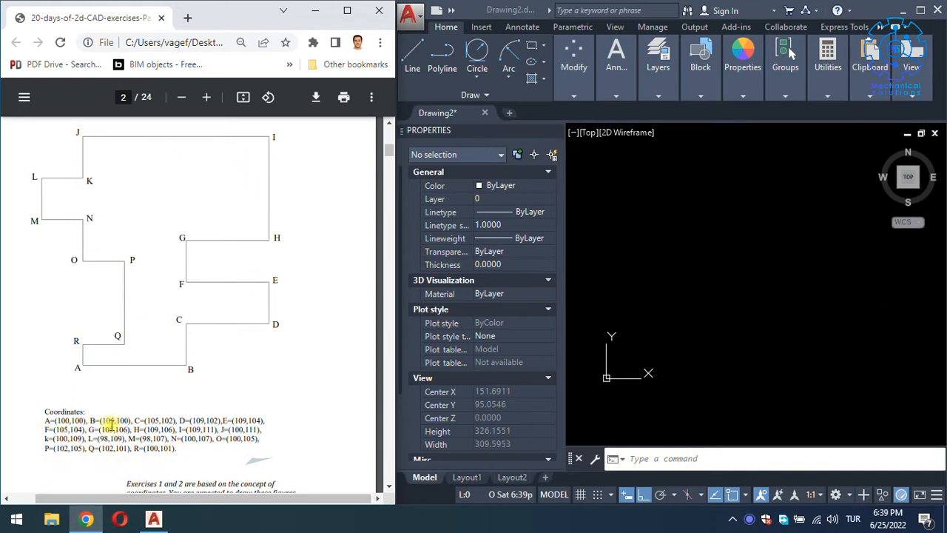
- Switch to AutoCAD and place a point for vertex A at 100,100 with the Point command
left_click(646, 304)
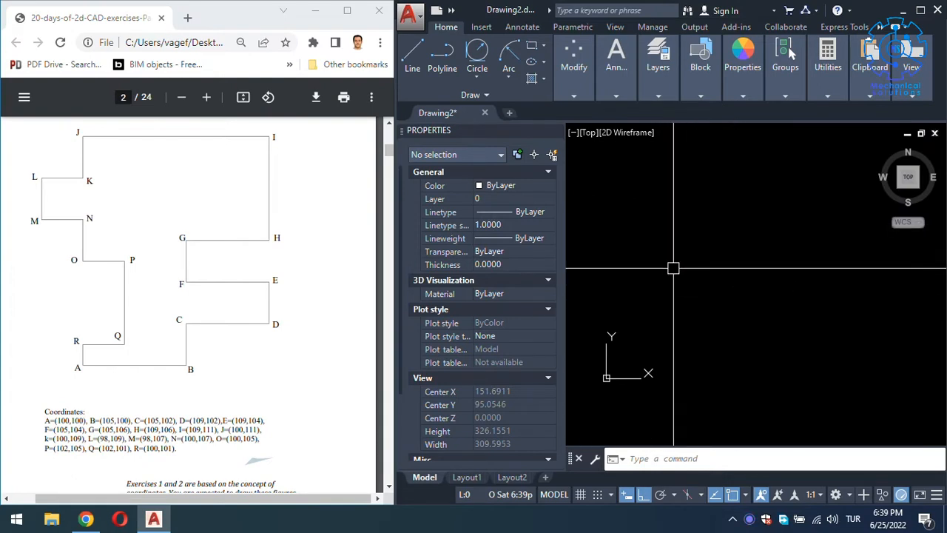
type("POINT")
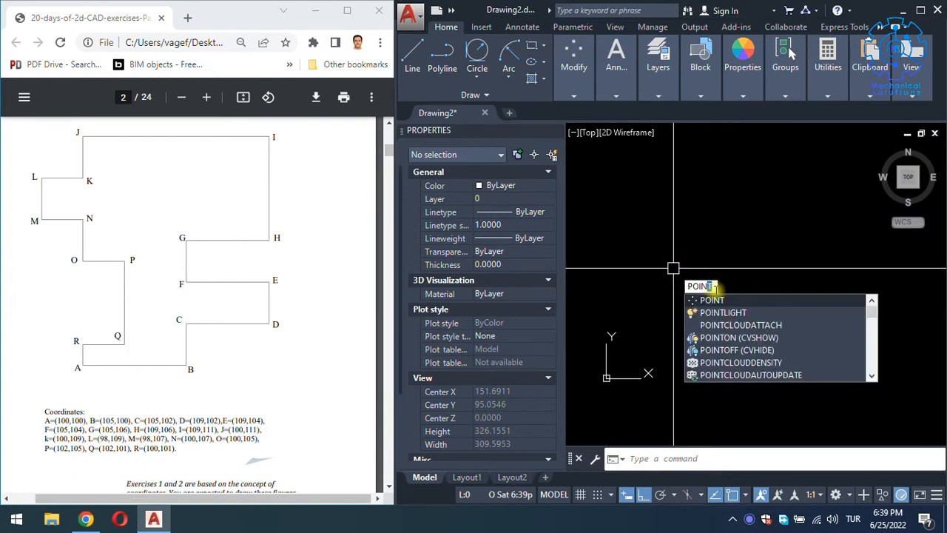
left_click(722, 302)
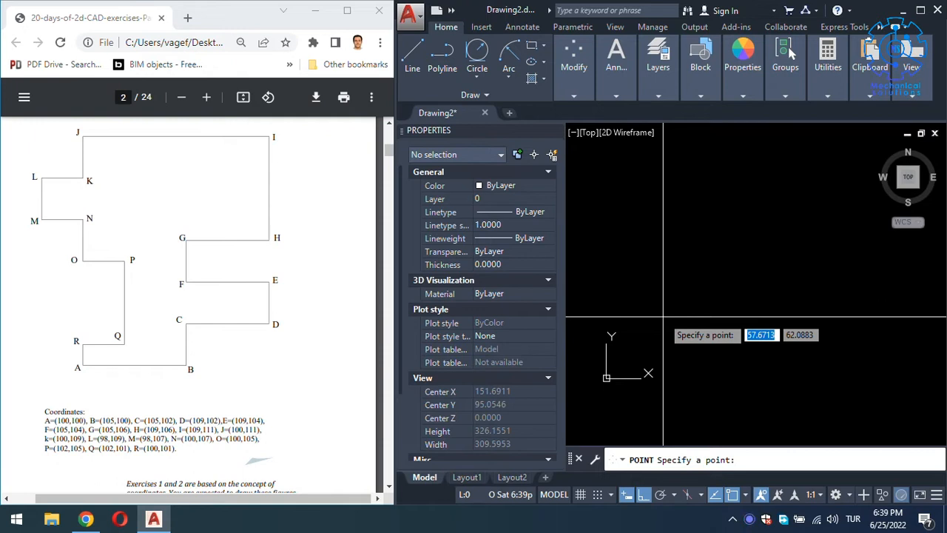
type("100")
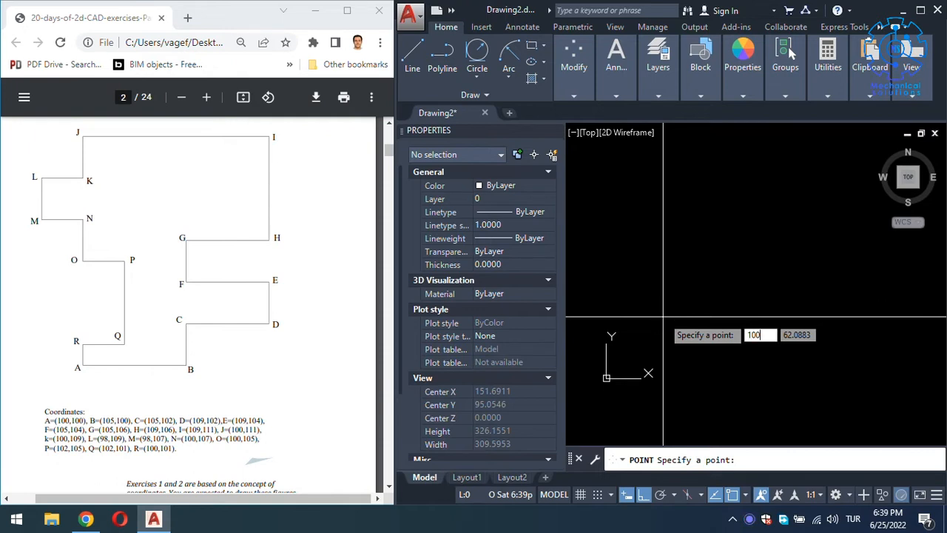
key("Tab")
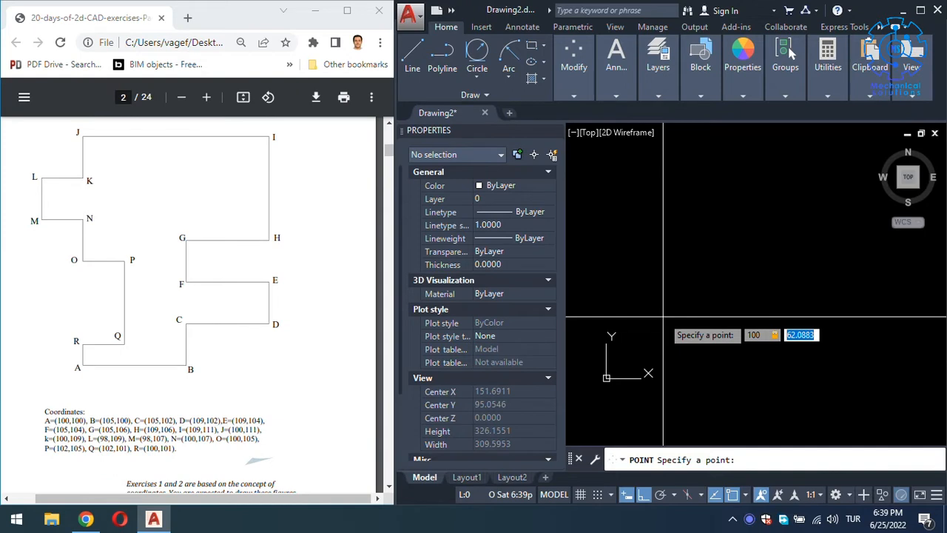
type("100")
key("Return")
left_click(709, 264)
left_click(693, 298)
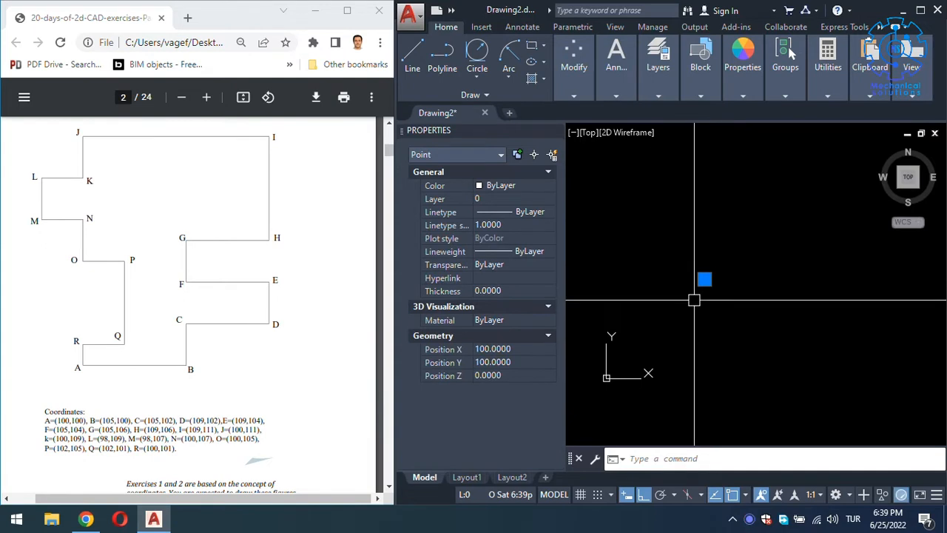
key("Escape")
- Place a point for vertex B at 105,100
scroll(702, 277, "down", 4)
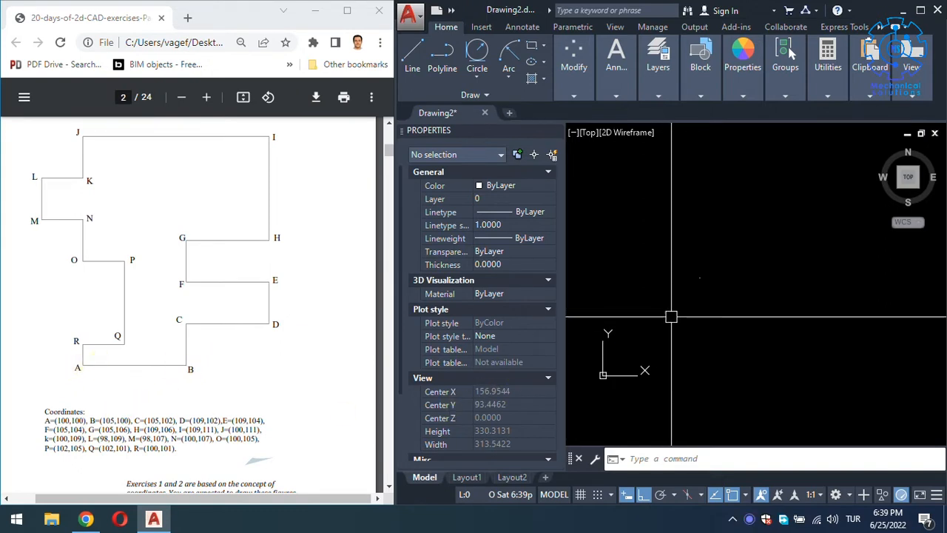
type("po")
key("Return")
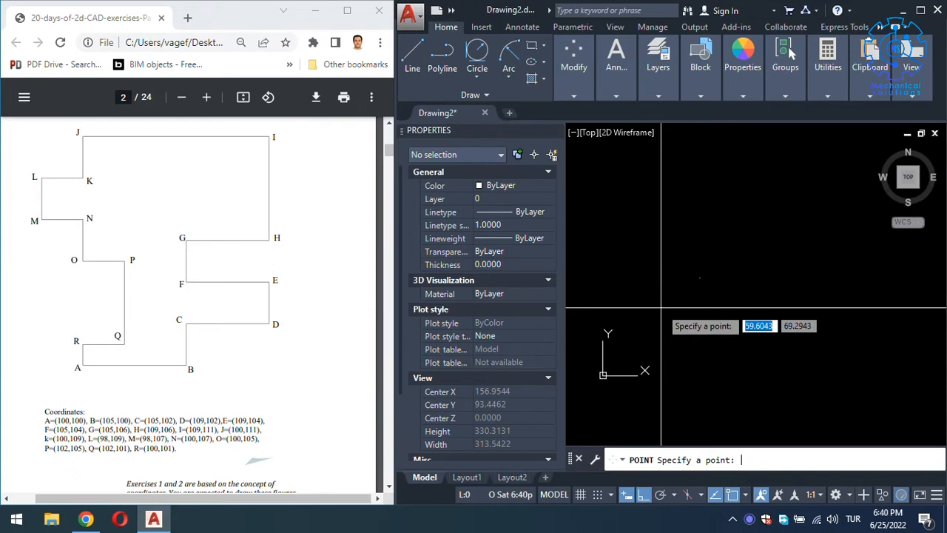
type("105")
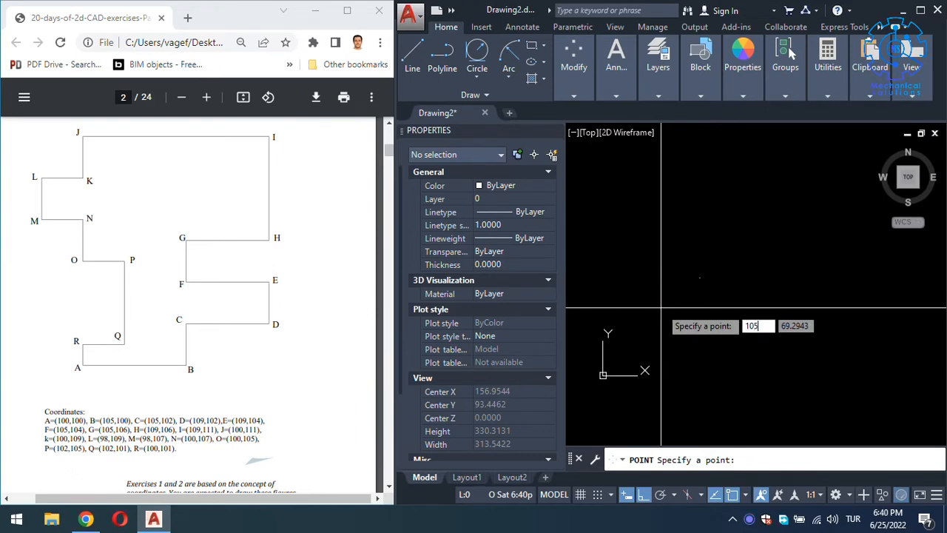
key("Tab")
type("100")
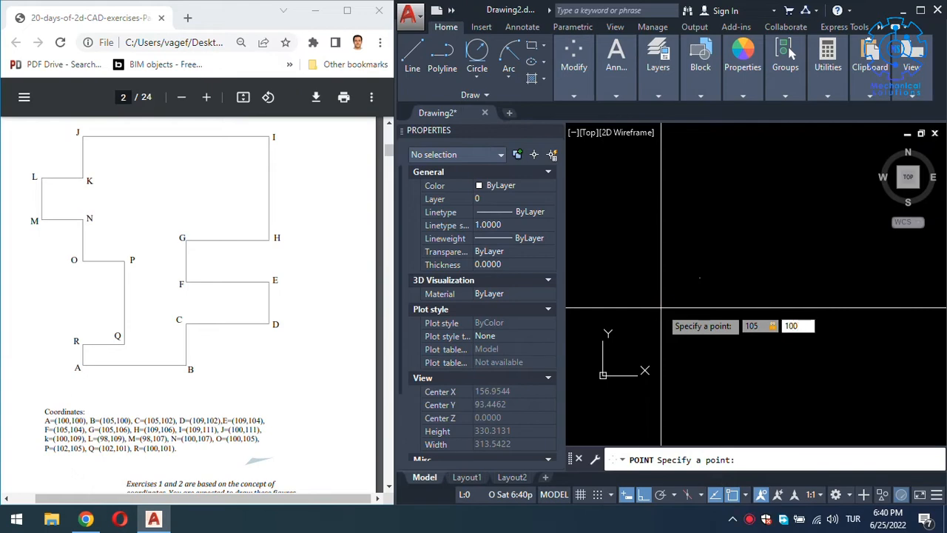
key("Return")
scroll(672, 305, "up", 4)
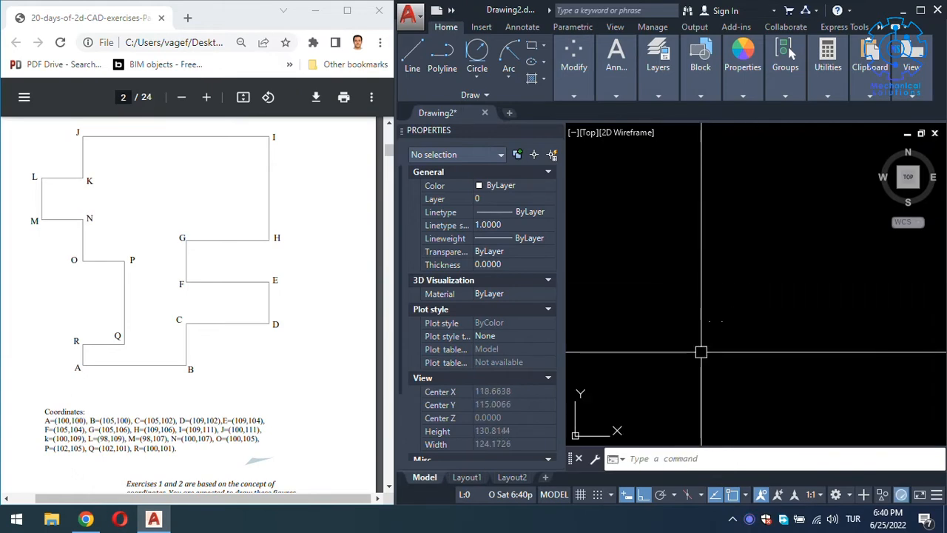
- Place a point for vertex C at 105,102
key("Return")
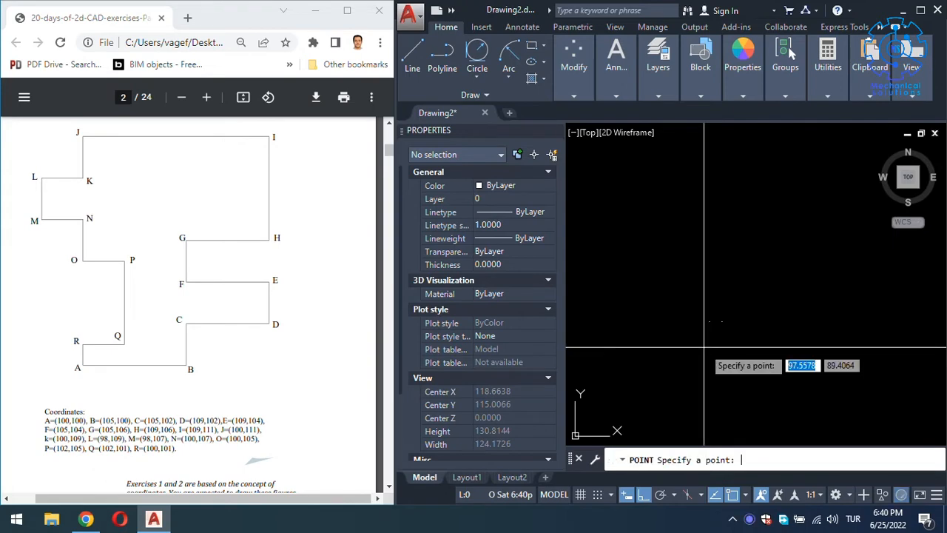
type("105,")
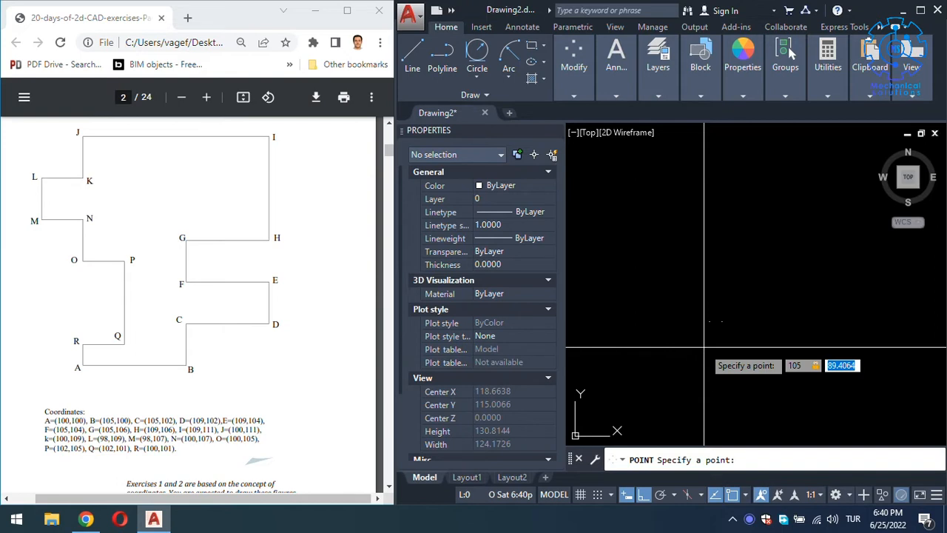
type("102")
key("Return")
scroll(721, 329, "up", 4)
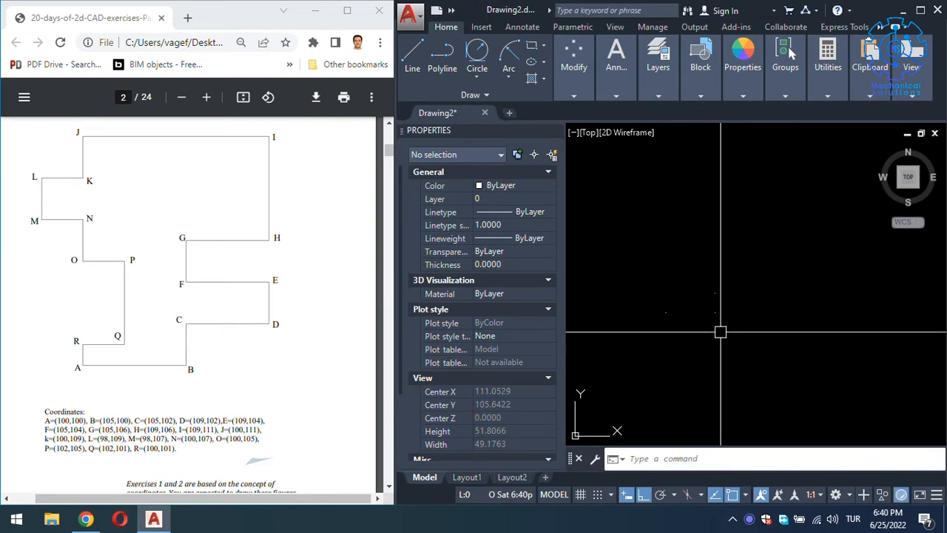
left_click(624, 271)
left_click(819, 412)
key("Escape")
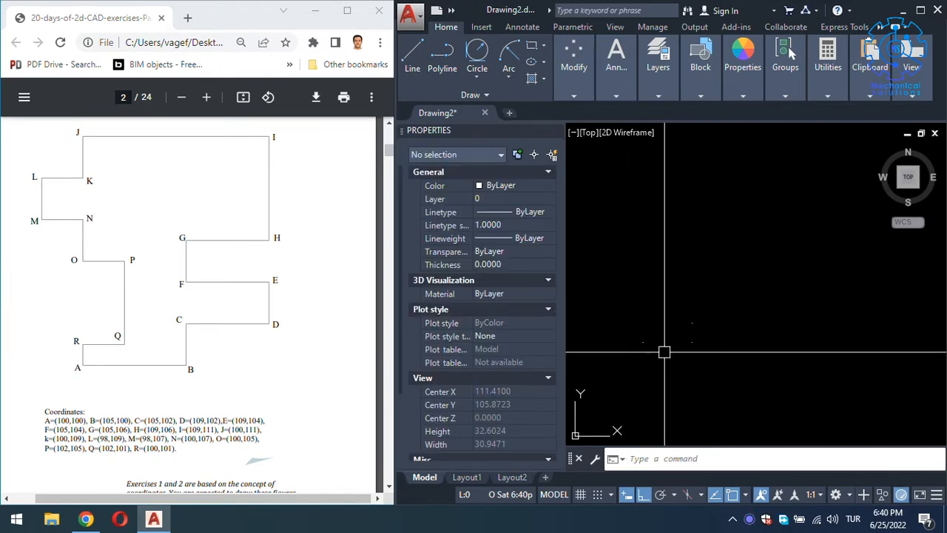
- Place a point for vertex D at 109,102
key("Return")
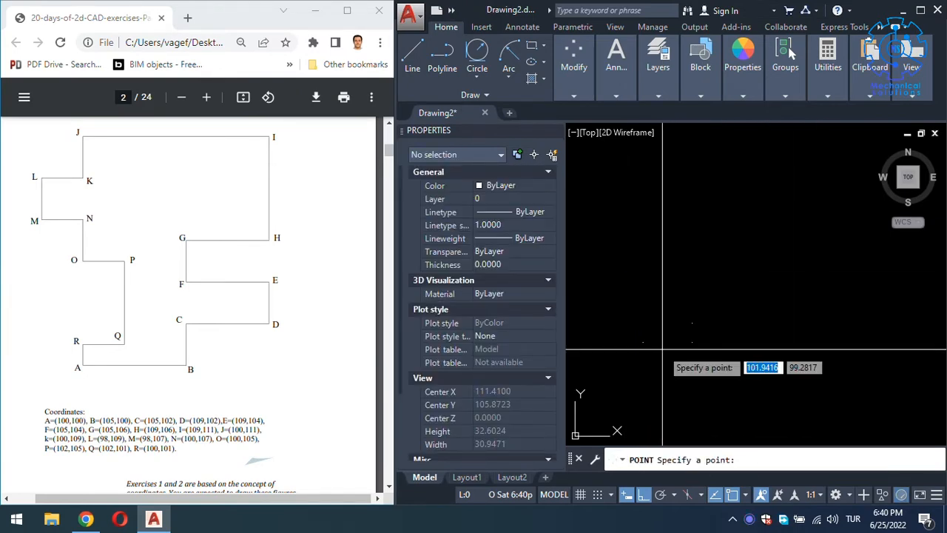
type("10")
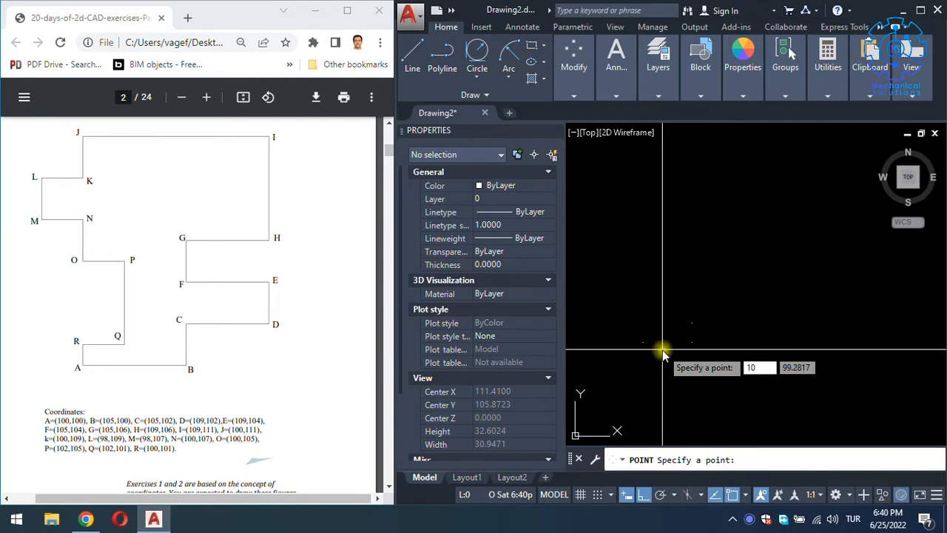
type("9")
key("Tab")
type("102")
key("Return")
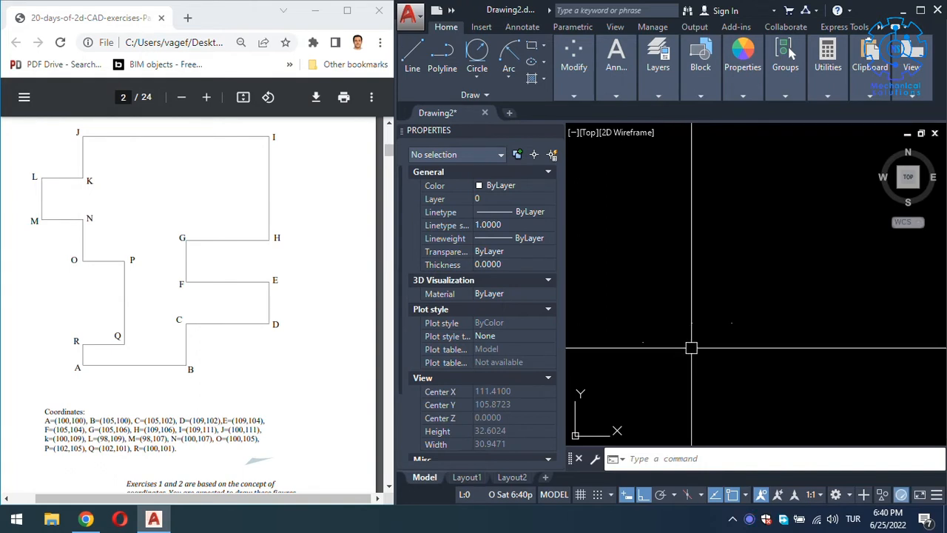
key("Return")
type("109")
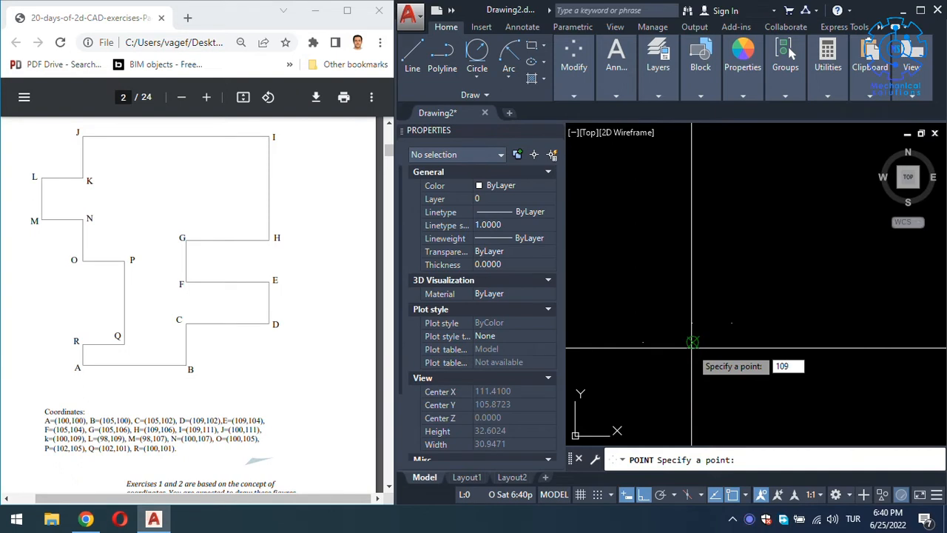
key("Escape")
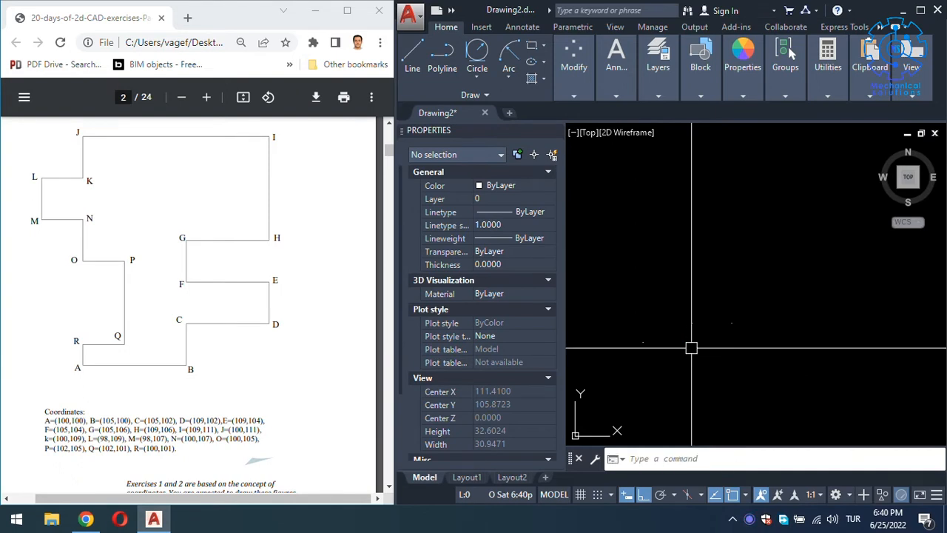
- Try to place the point for vertex E by entering only the value 109
type("POINT")
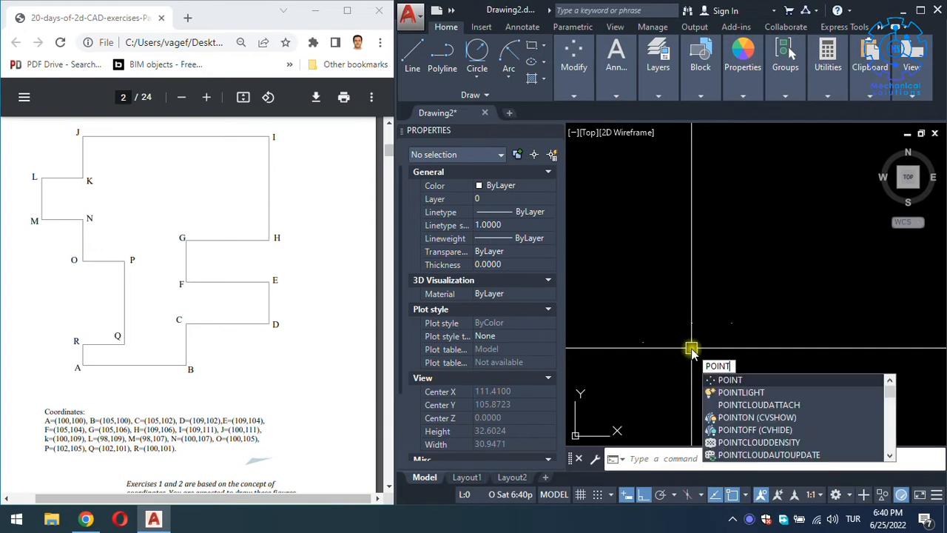
key("Return")
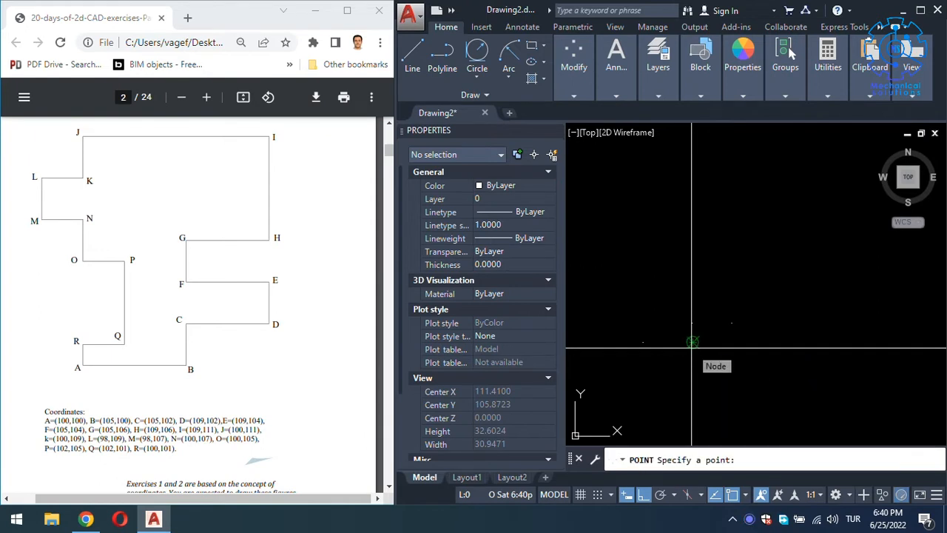
type("109")
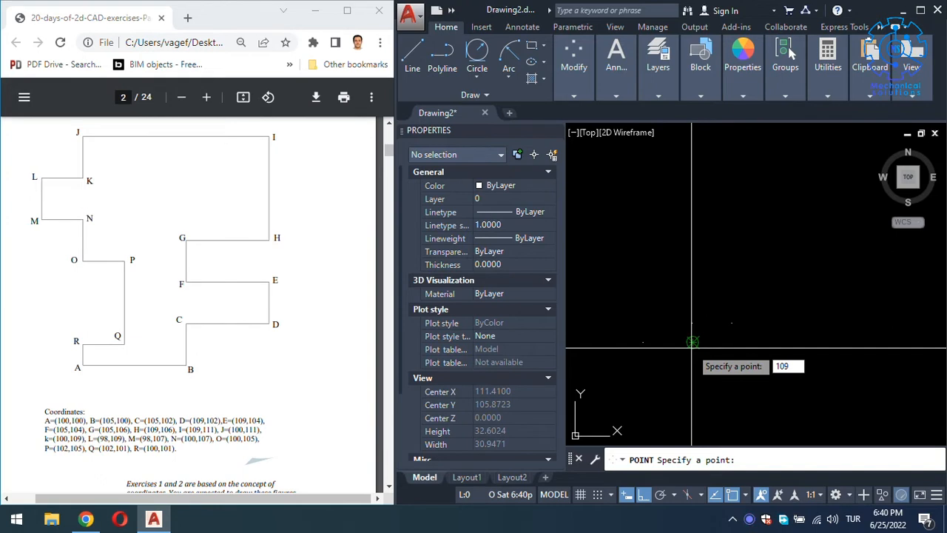
key("Return")
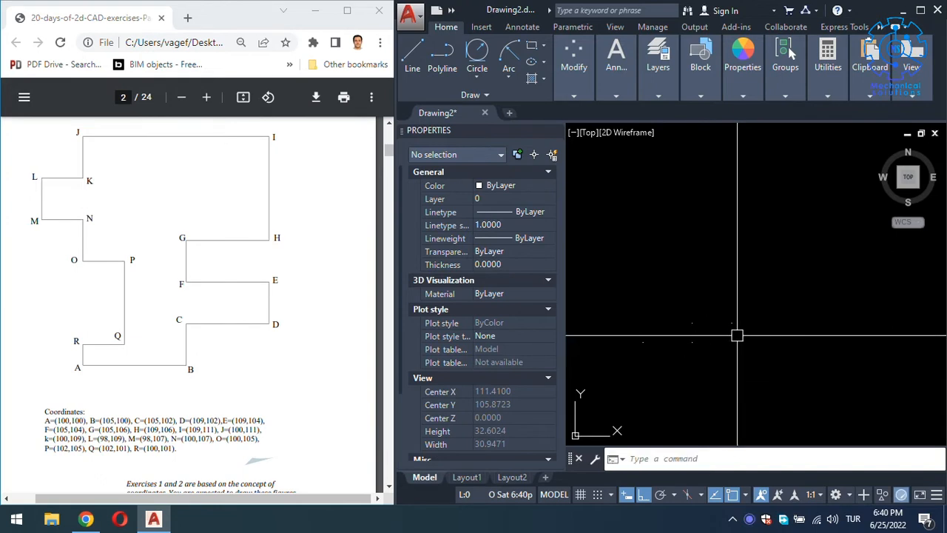
- Delete the stray point lying far from the four placed vertices, below and to their left
left_click(773, 291)
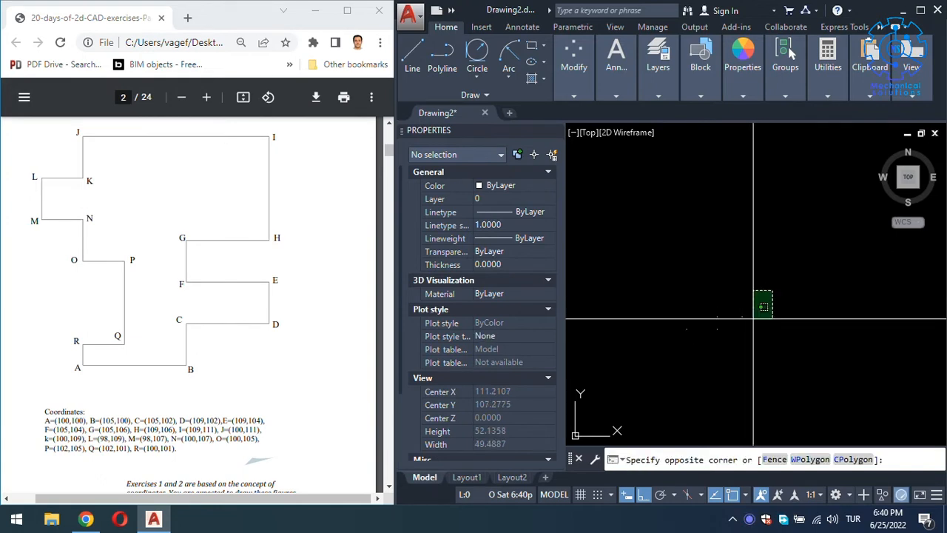
left_click(646, 377)
key("Delete")
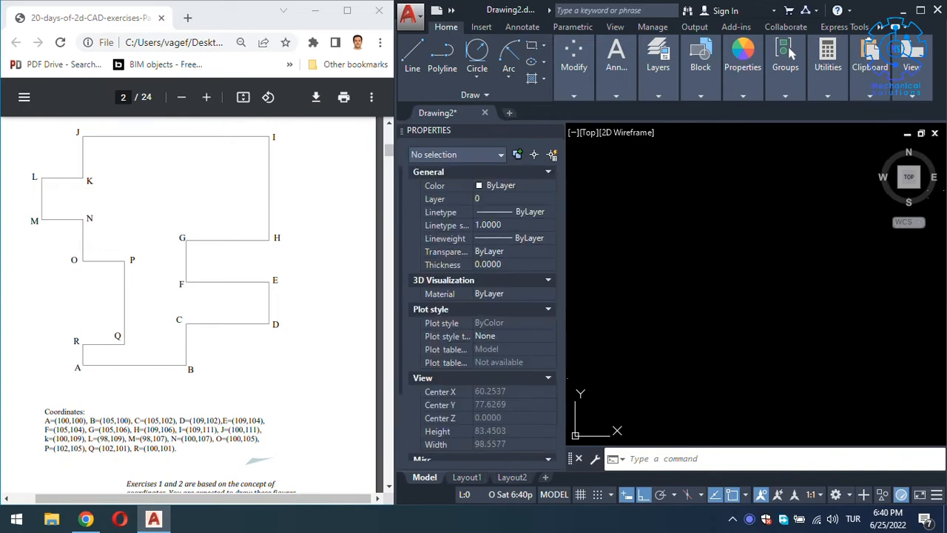
scroll(679, 351, "down", 2)
left_click(666, 350)
left_click(603, 380)
scroll(834, 260, "up", 10)
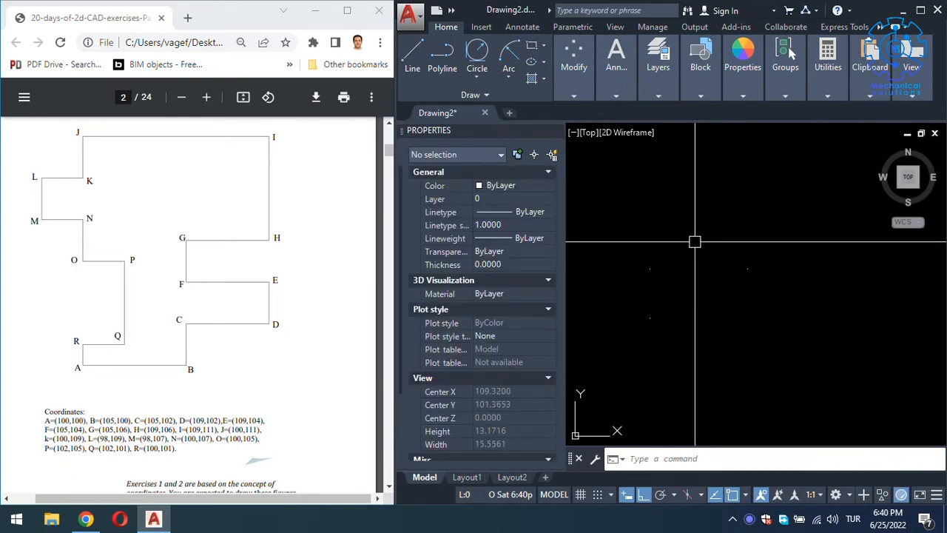
- Place a point for vertex E at 109,104
middle_click_drag(736, 266, 820, 286)
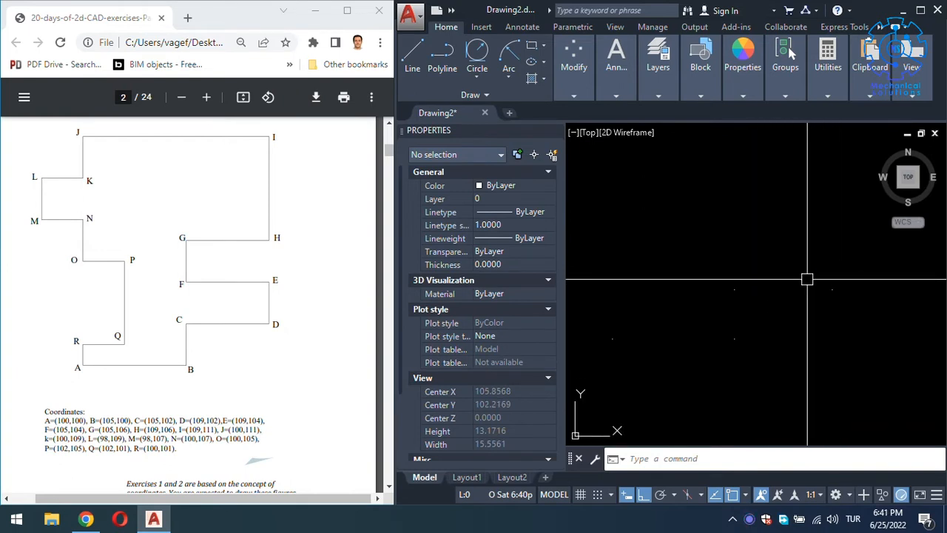
type("po")
key("Return")
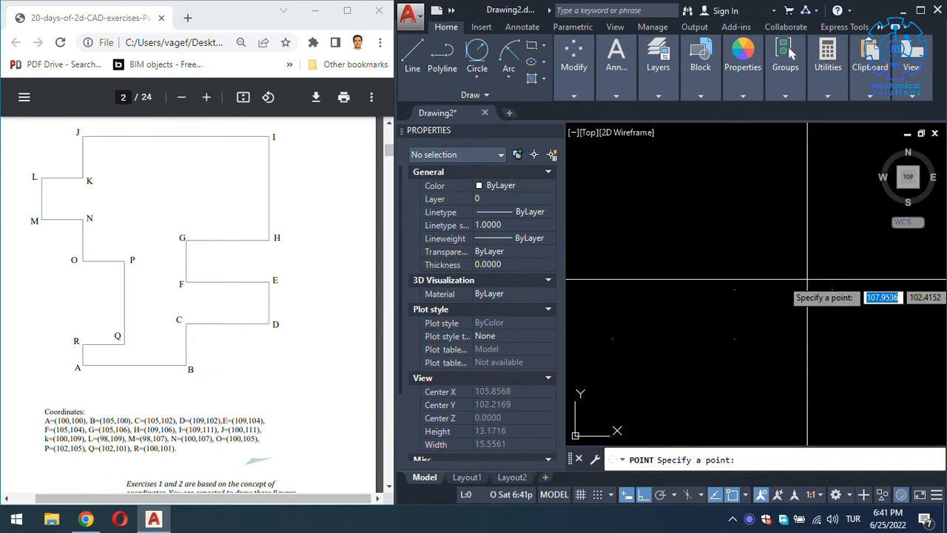
type("109")
key("Tab")
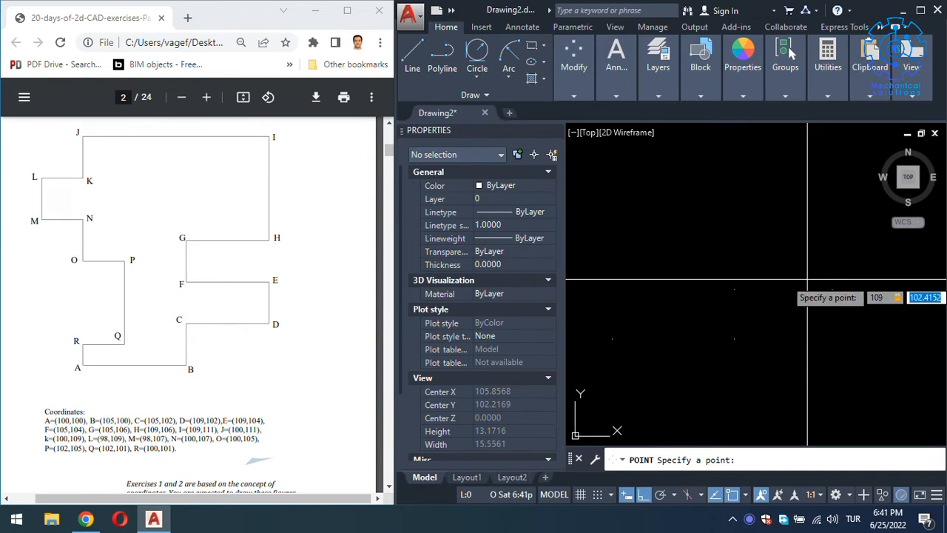
type("106")
key("Return")
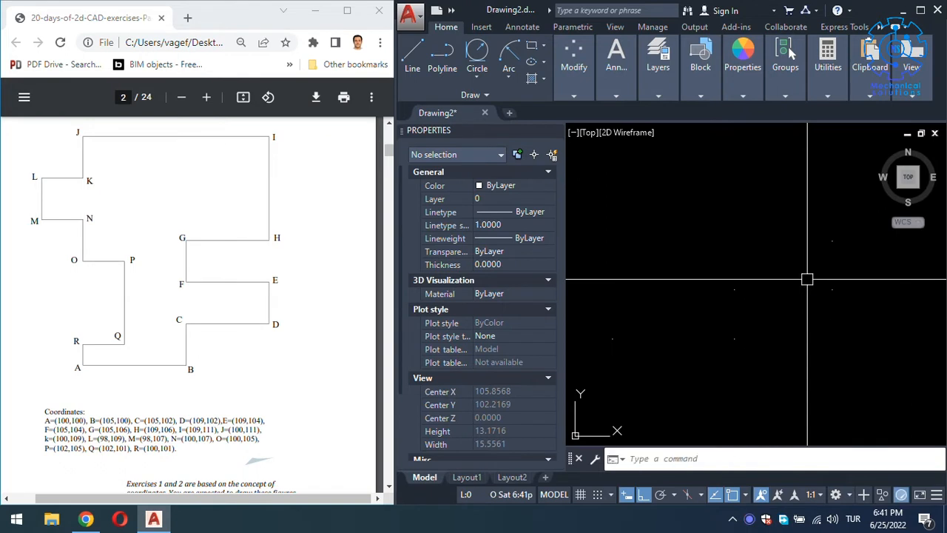
- Place a point for vertex F at 105,104
key("Return")
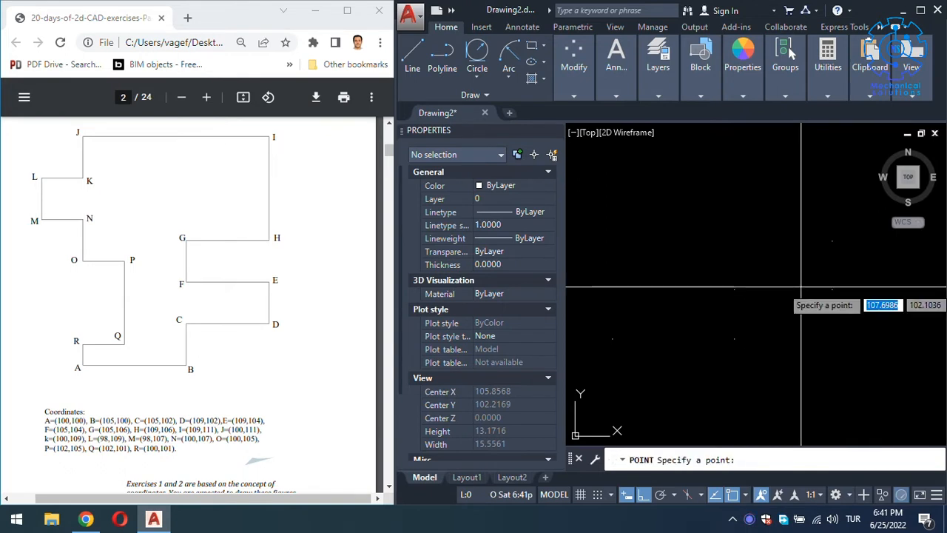
type("105")
key("Tab")
type("104")
key("Return")
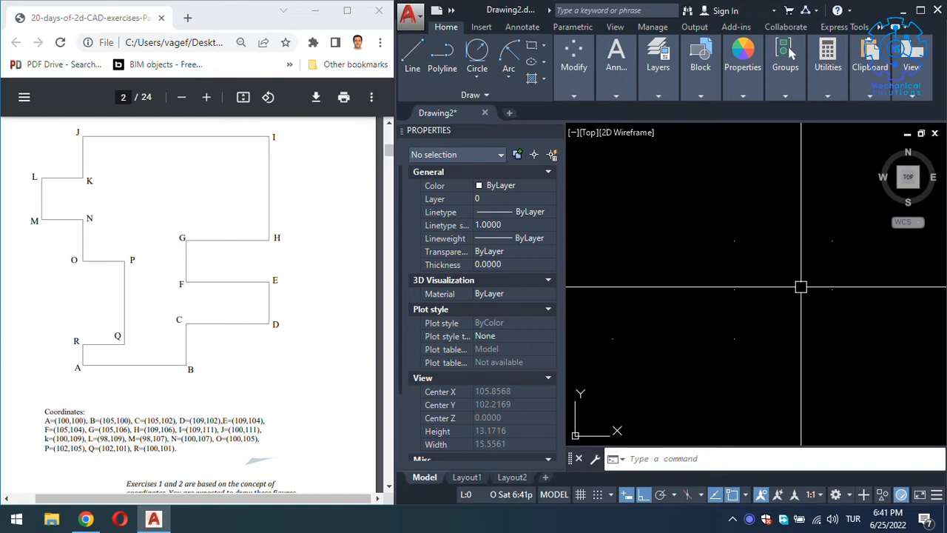
- Place a point for vertex G at 105,106
key("Return")
type("105")
key("Tab")
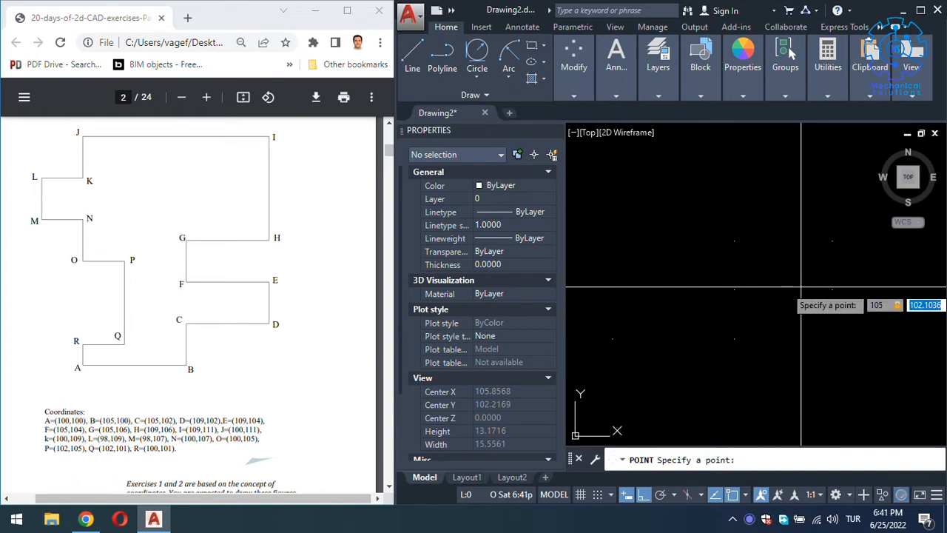
type("106")
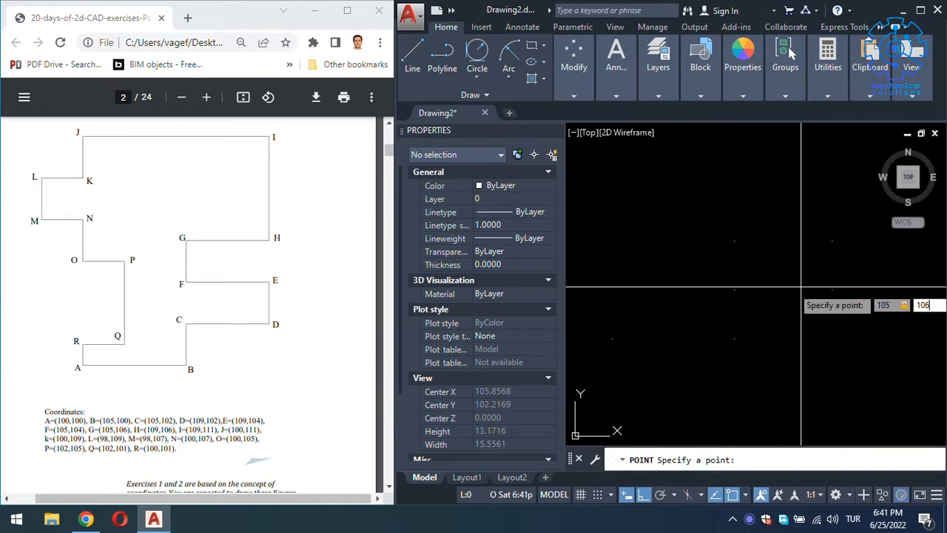
key("Return")
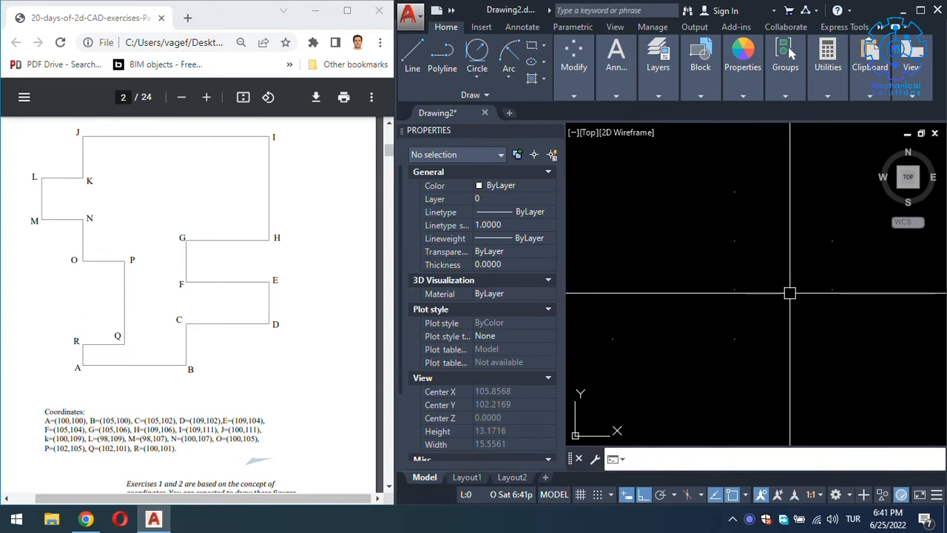
- Place a point for vertex H at 109,106
key("Return")
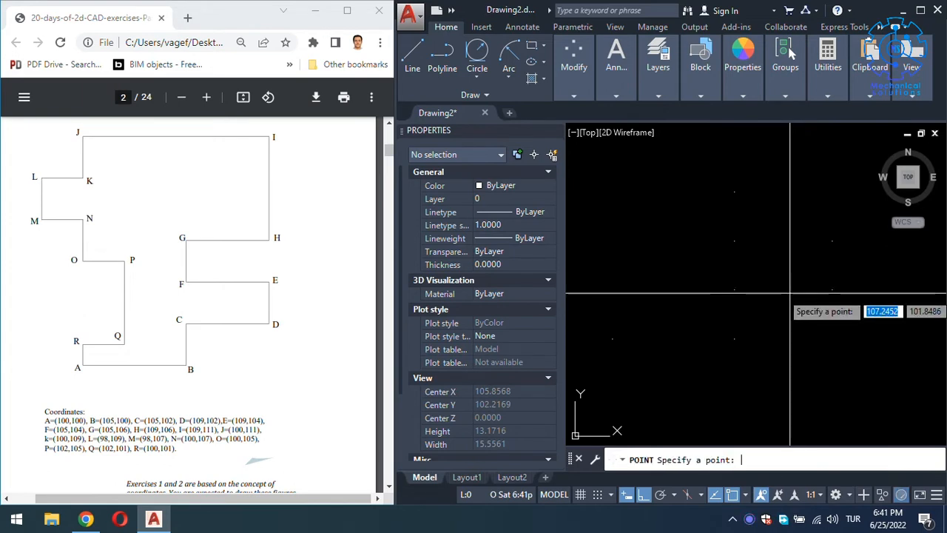
type("109")
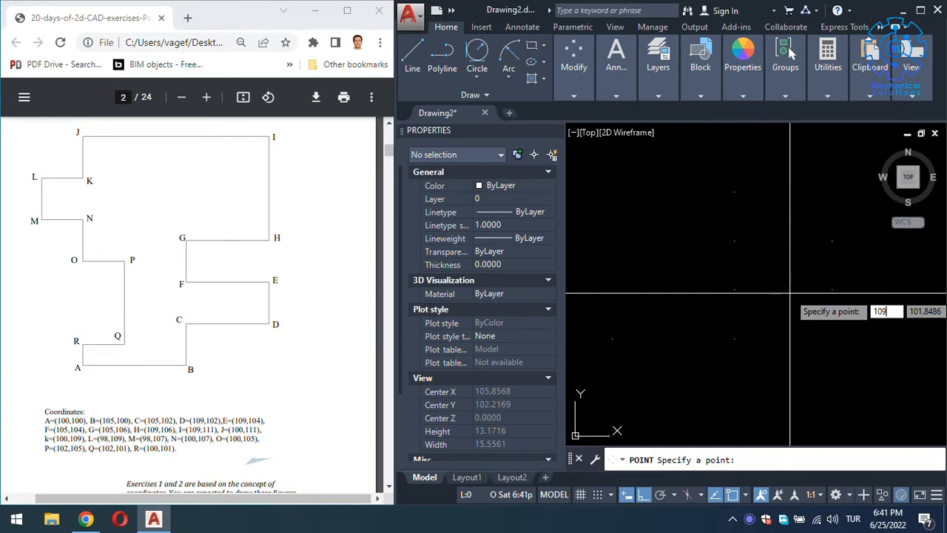
key("Tab")
type("106")
key("Return")
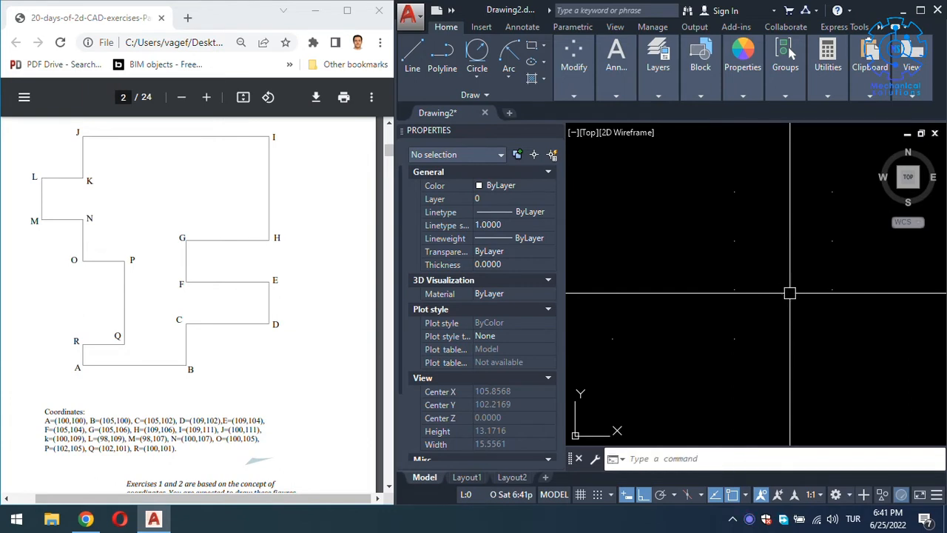
- Place a point for vertex I at 109,111
scroll(822, 242, "down", 2)
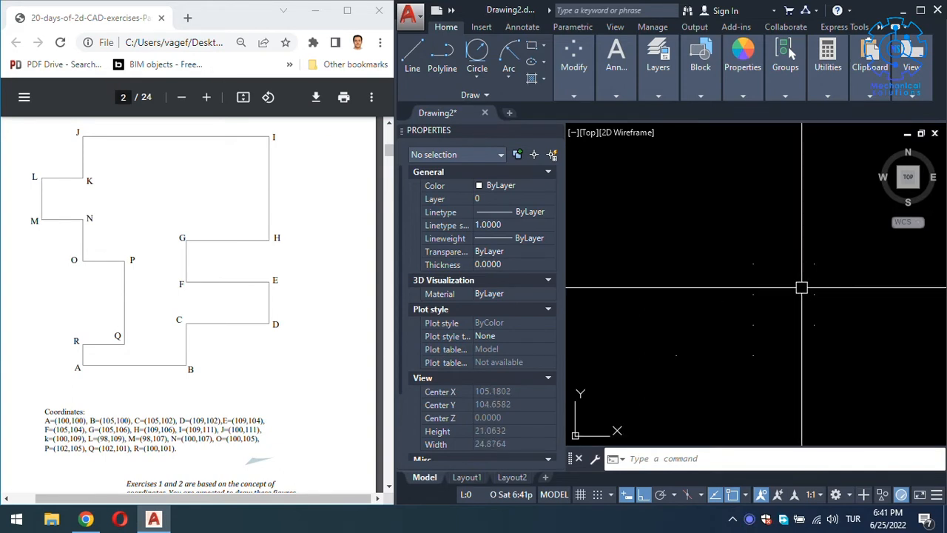
type("po")
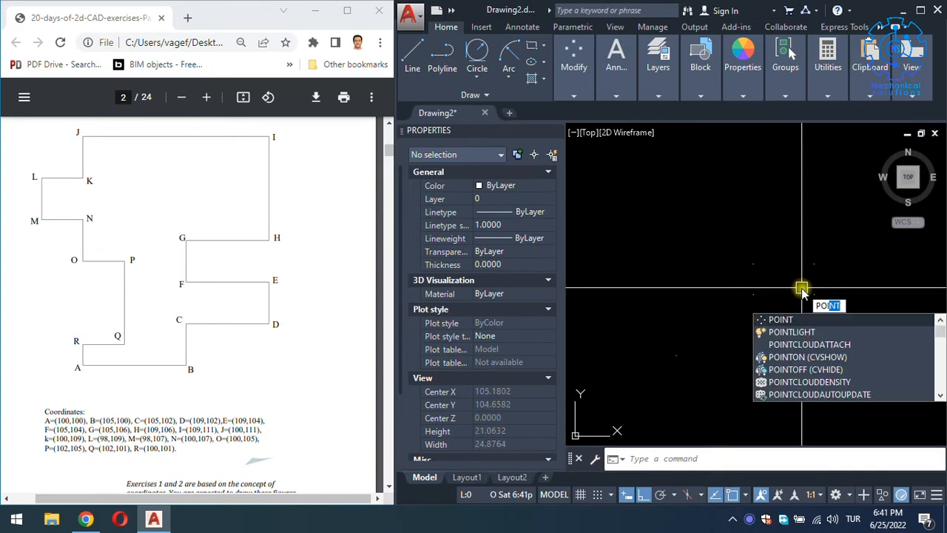
key("Return")
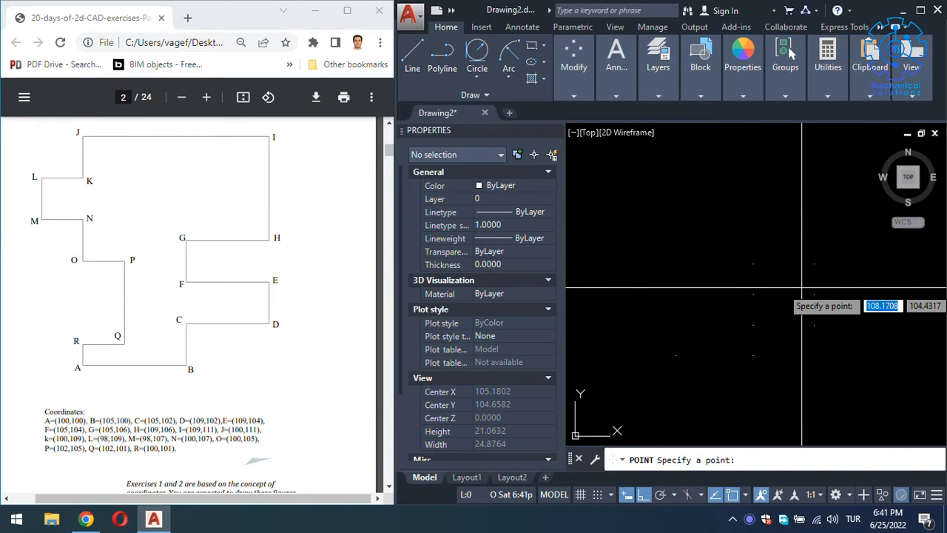
type("109")
key("Tab")
type("111")
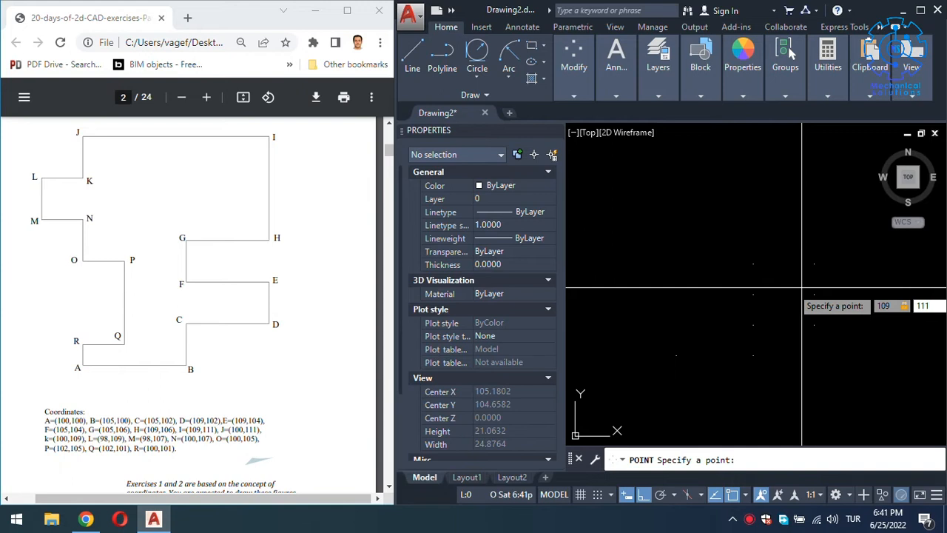
key("Return")
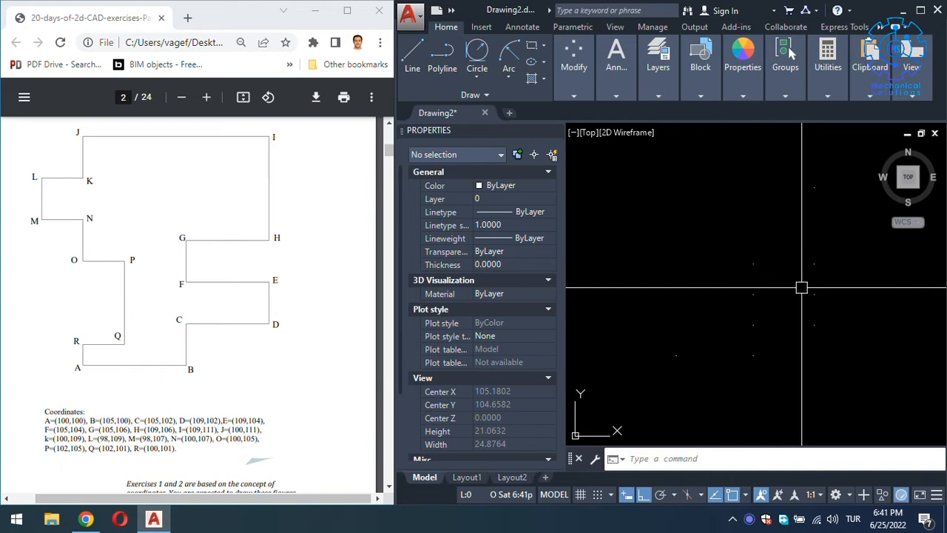
- Place a point for vertex J at 100,111
key("Return")
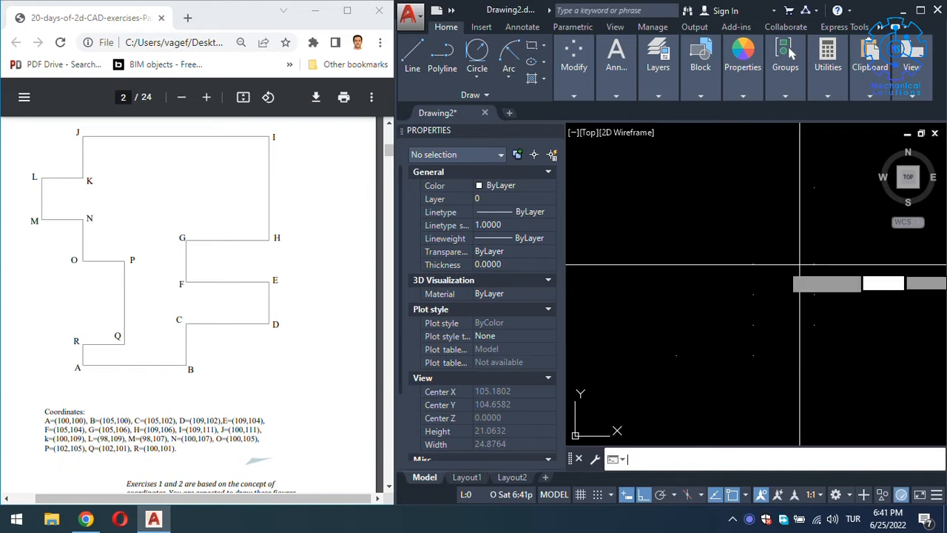
type("100")
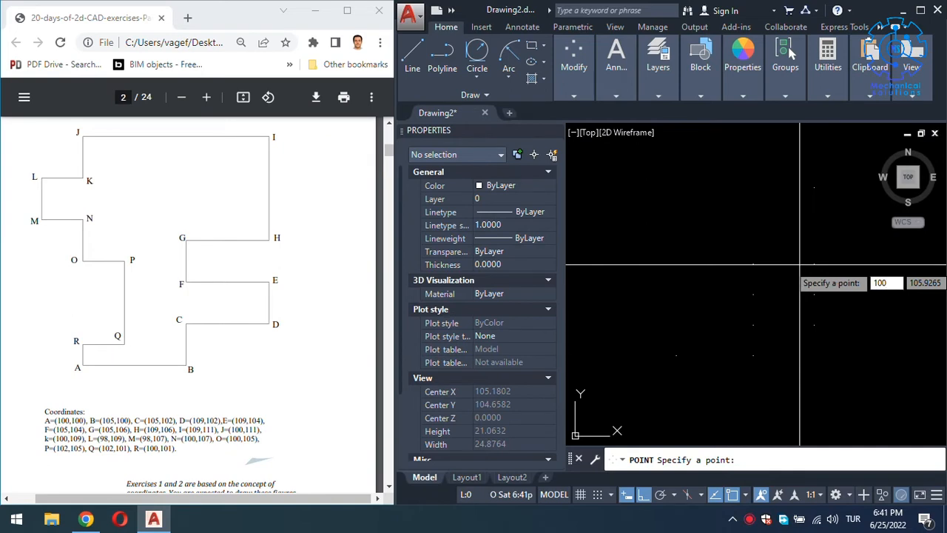
key("Tab")
type("100")
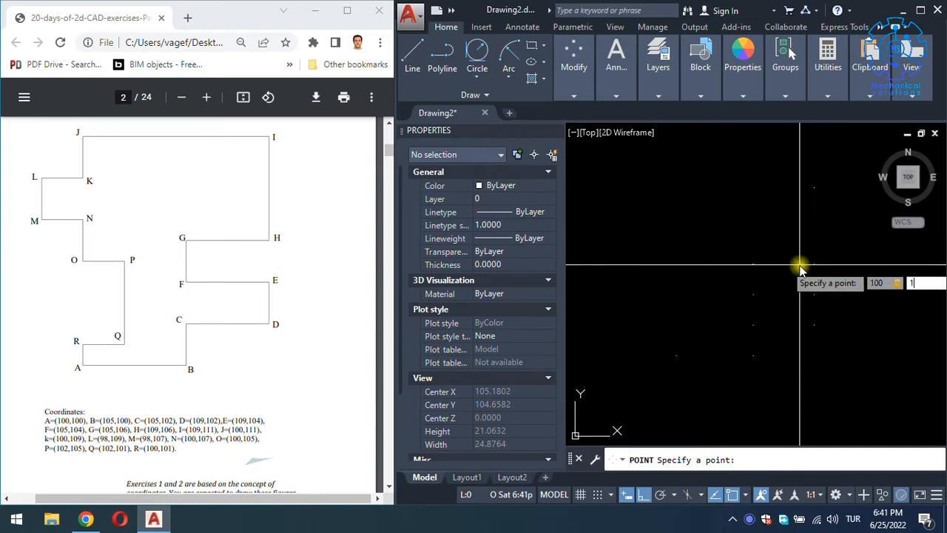
key("BackSpace")
key("BackSpace")
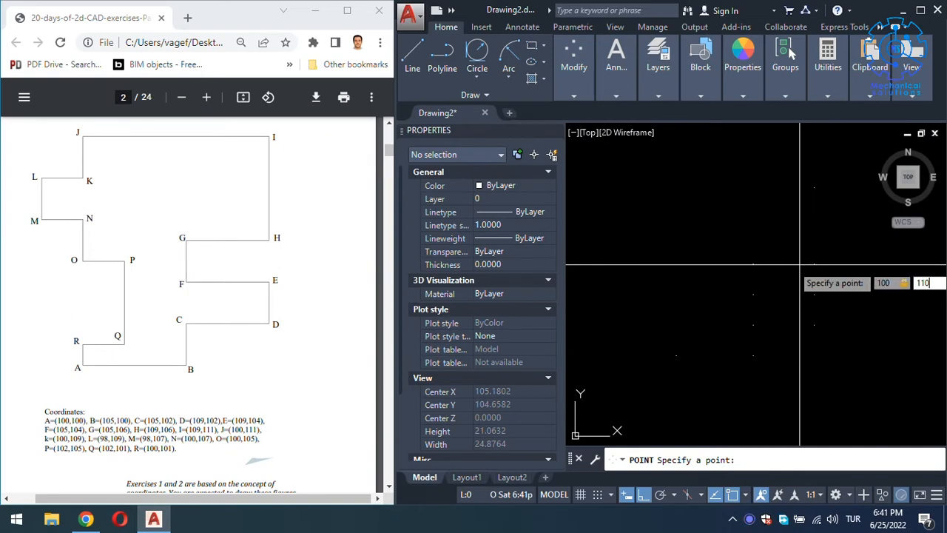
type("11")
key("Return")
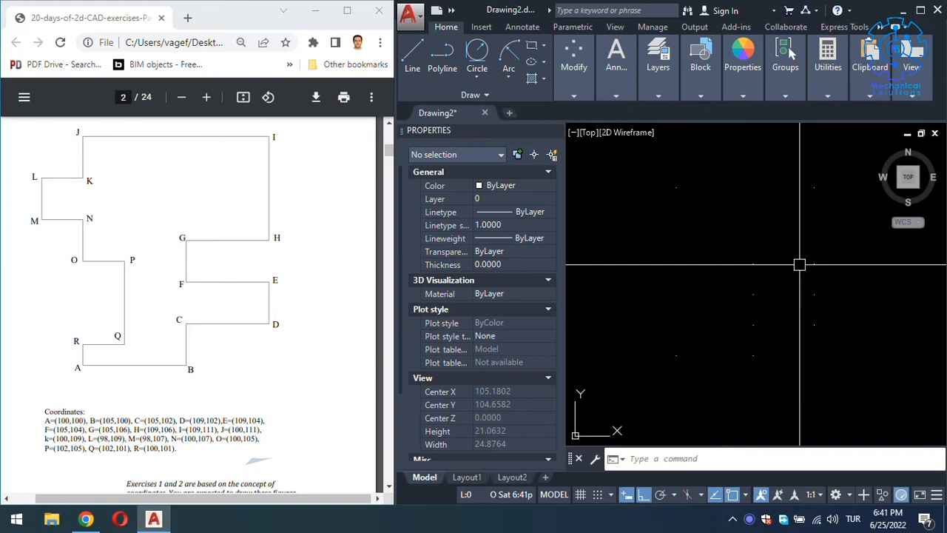
- Place a point for vertex K at 100,109
key("Return")
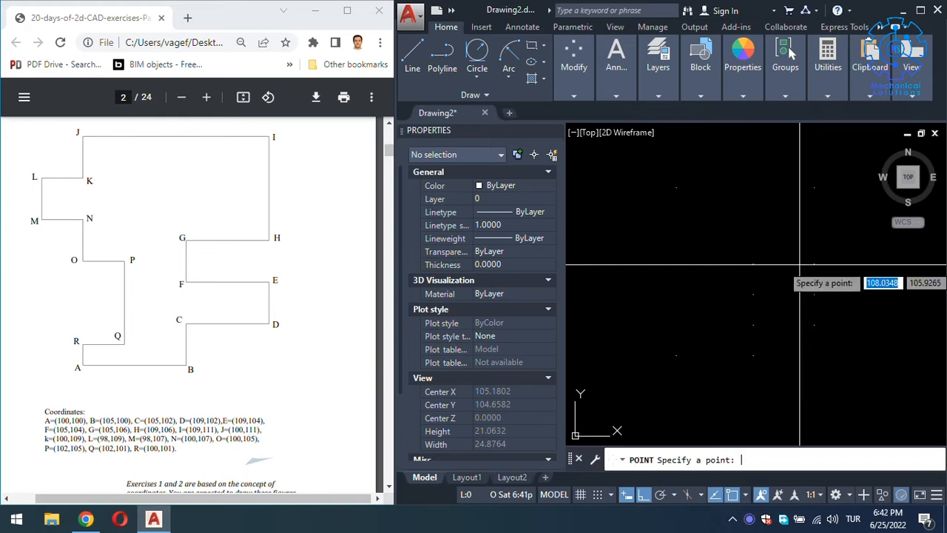
type("100")
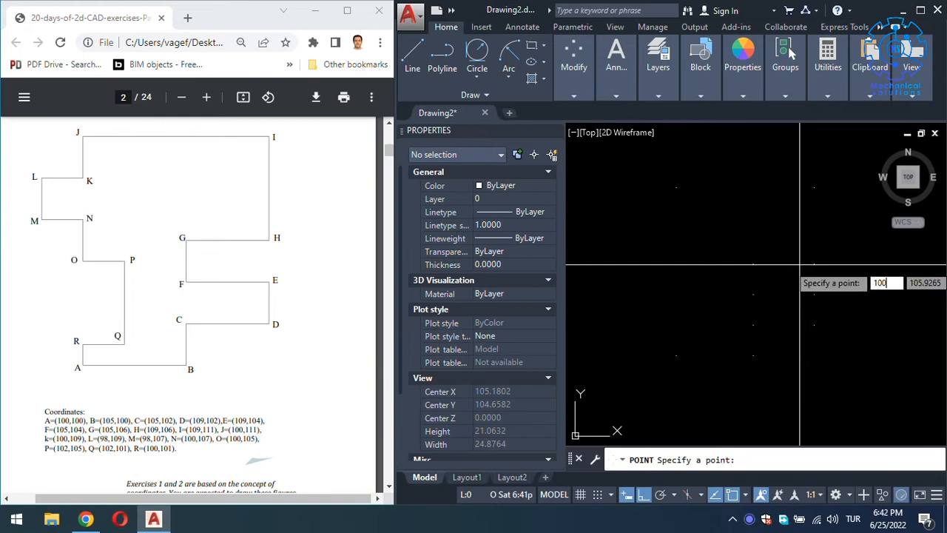
key("Tab")
type("109")
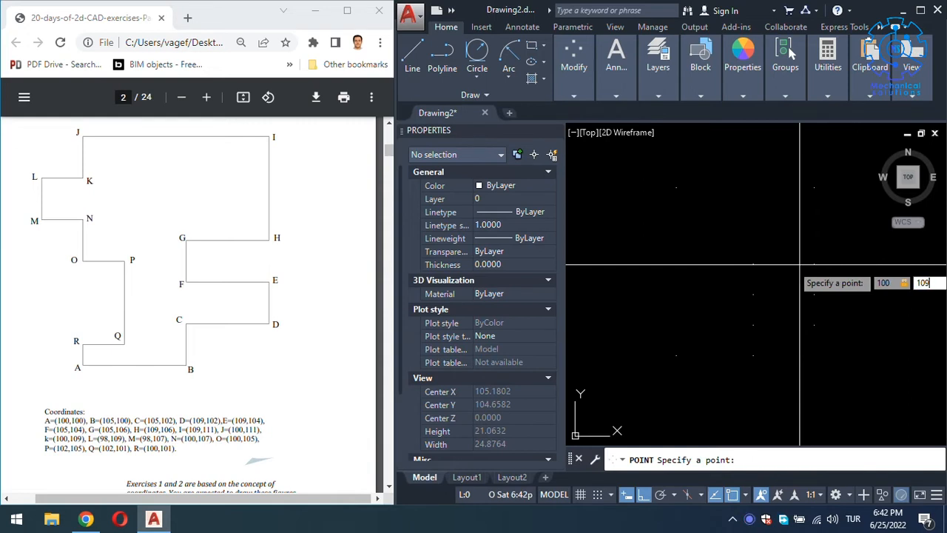
key("Return")
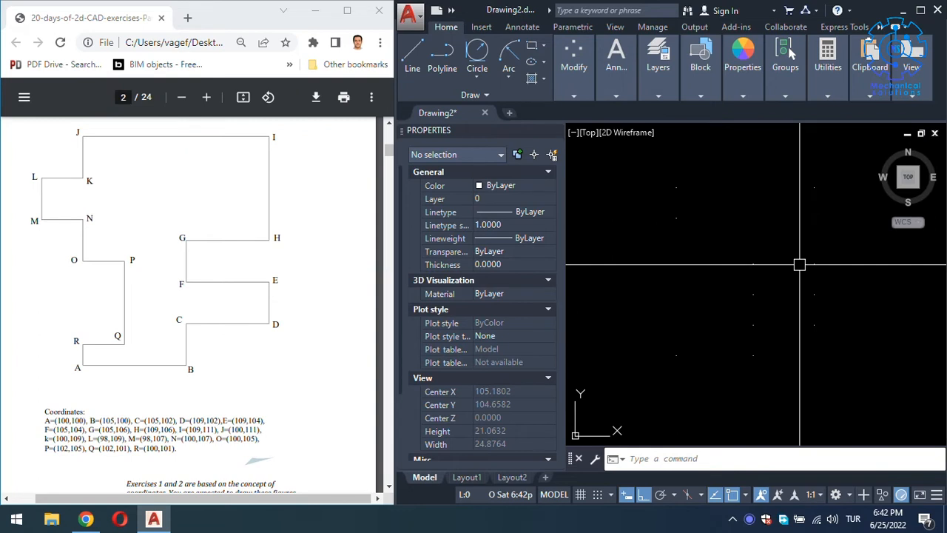
- Place a point for vertex L at 98,109
key("Return")
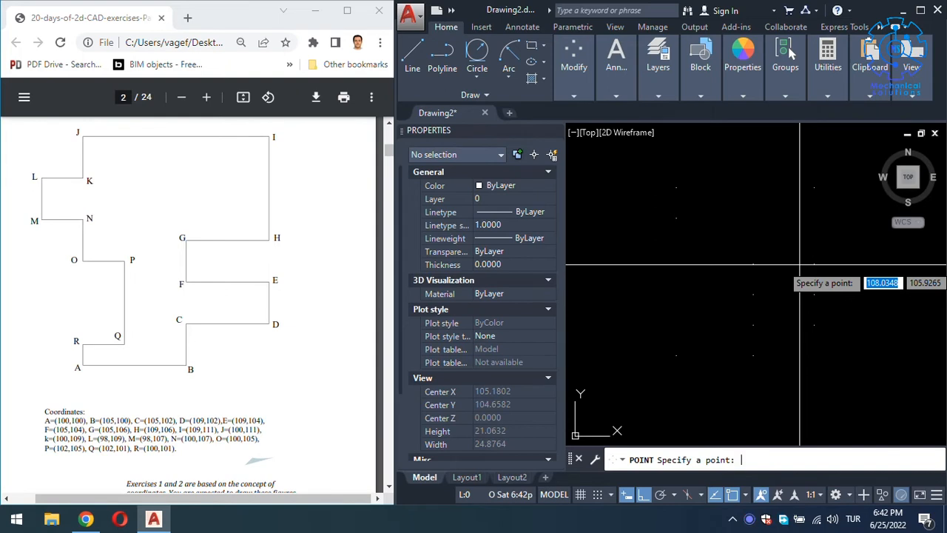
type("98")
key("Tab")
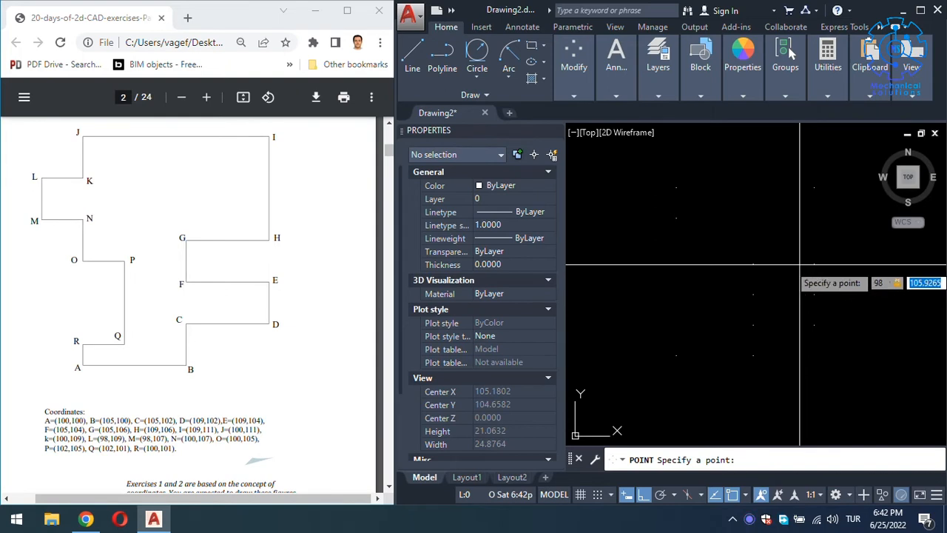
type("109")
key("Return")
- Place a point for vertex M at 98,107
key("Return")
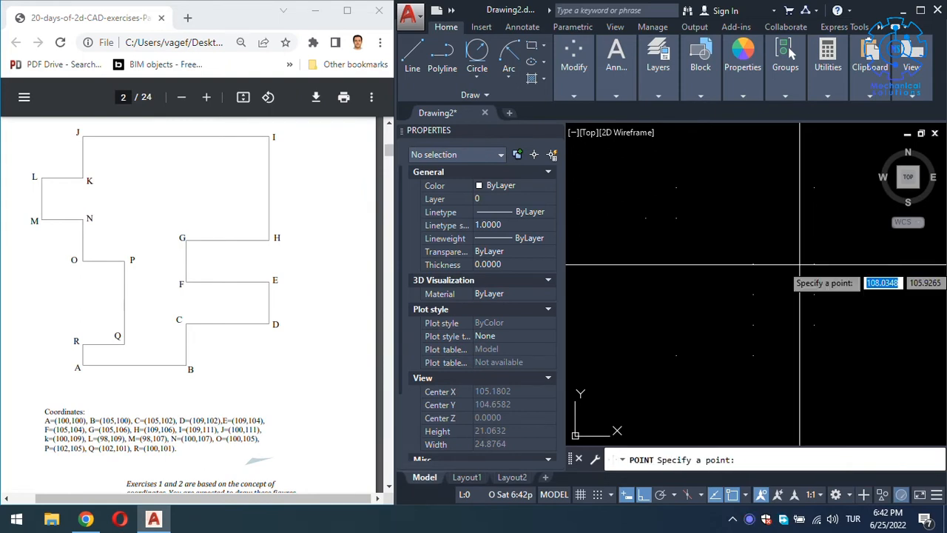
type("98")
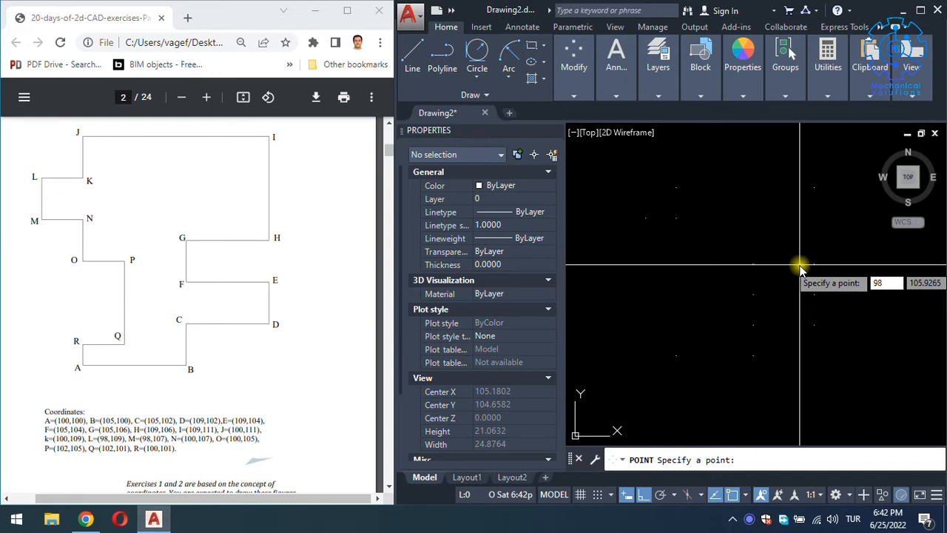
key("Tab")
type("107")
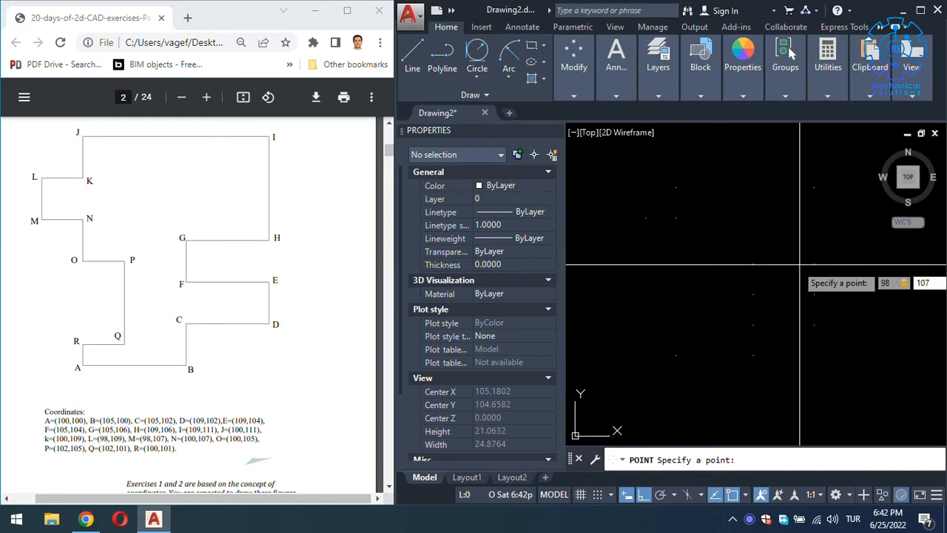
key("Return")
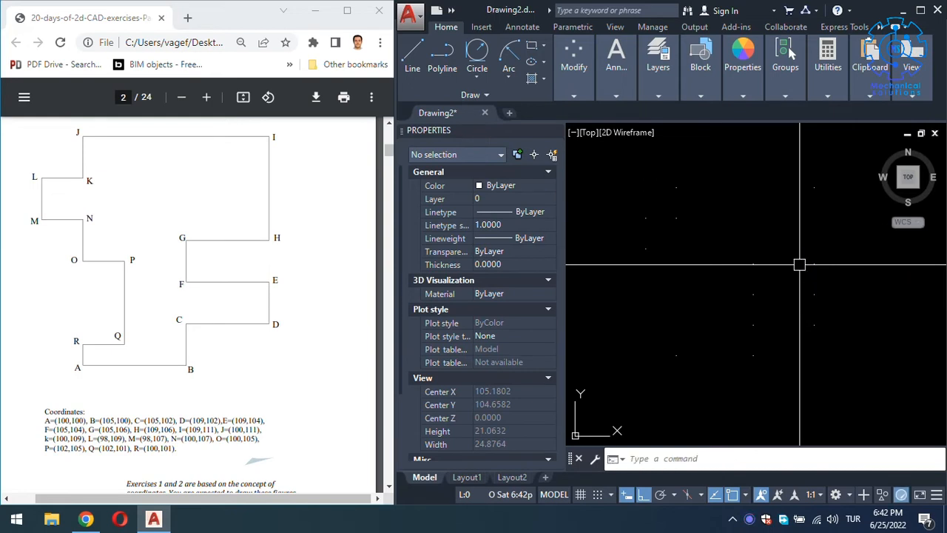
- Place a point for vertex O at 100,105
key("Return")
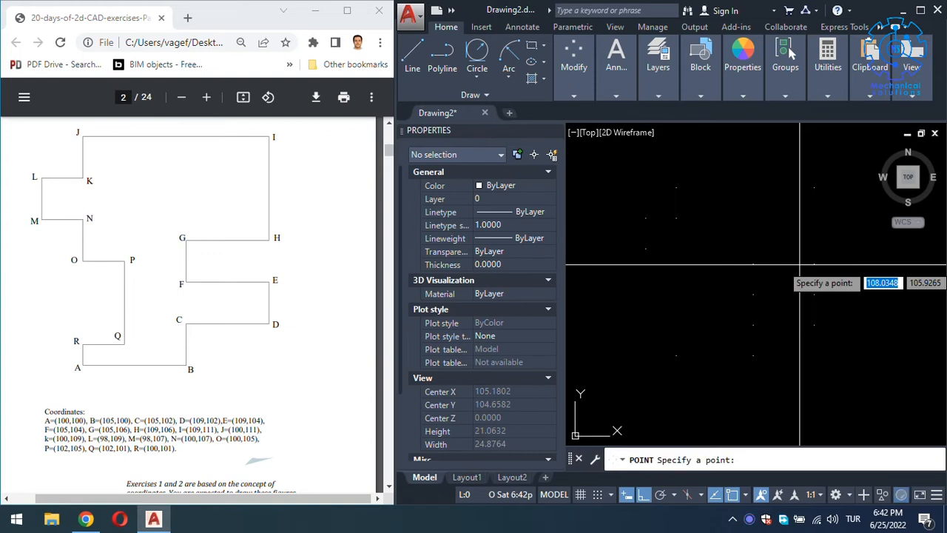
type("1")
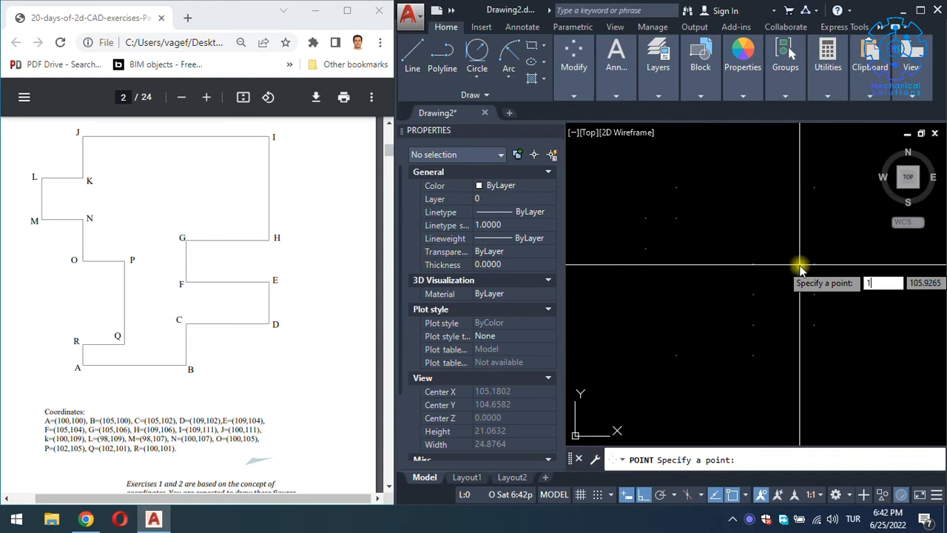
type("00,105")
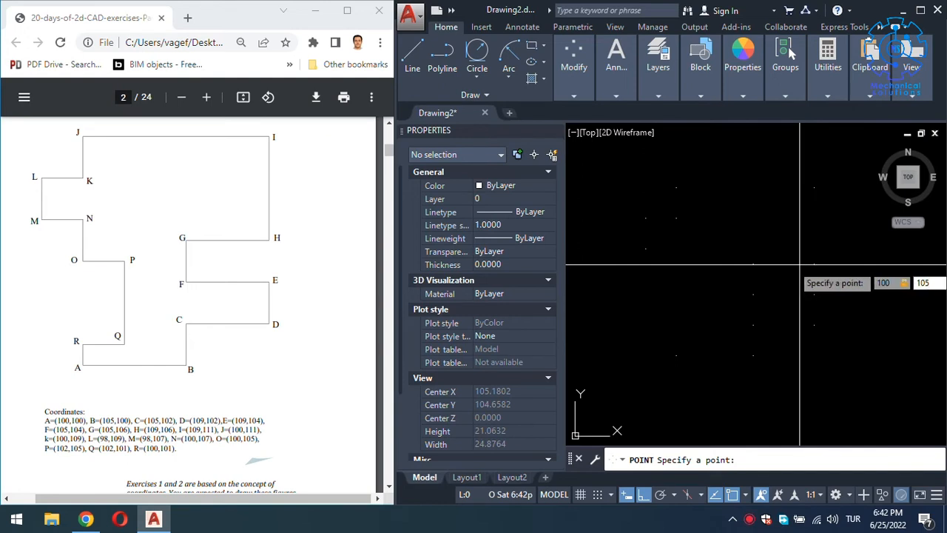
key("Return")
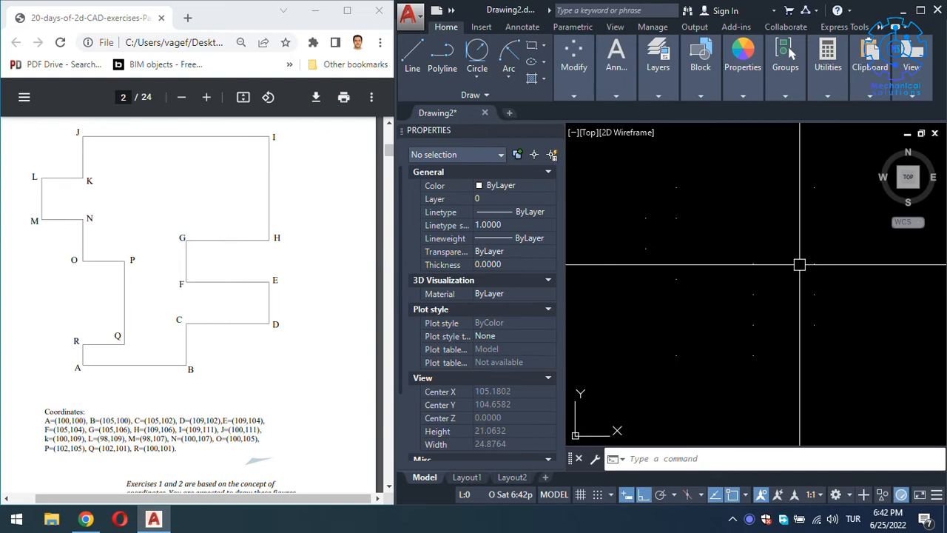
- Place a point for vertex P at 102,105
key("Return")
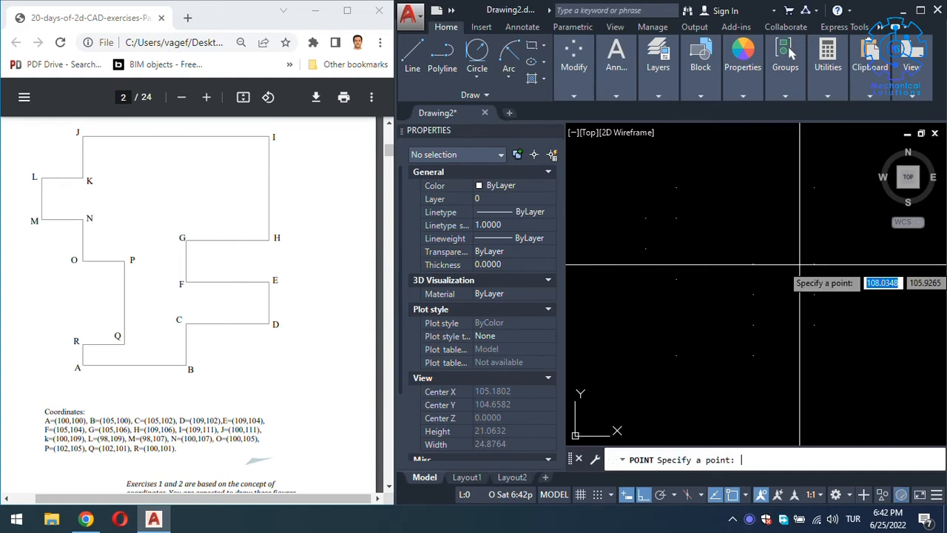
type("102")
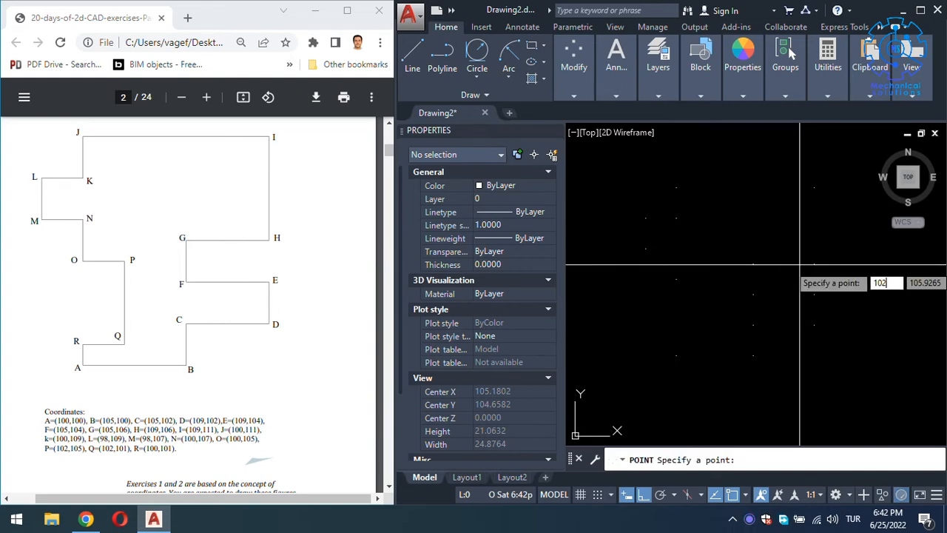
key("Tab")
type("105")
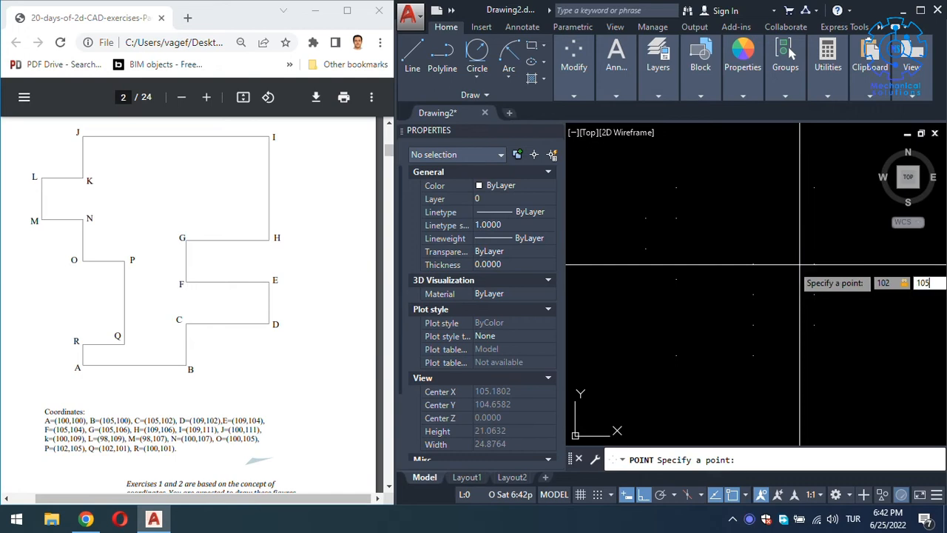
key("Return")
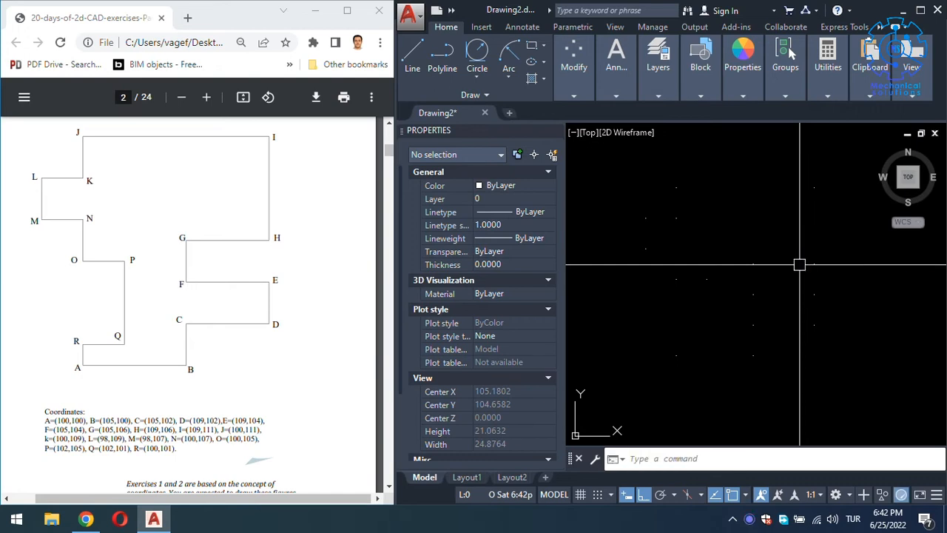
- Place a point for vertex Q at 102,101
key("Return")
type("102")
key("Tab")
type("105")
key("Return")
- Place a point for vertex R at 100,101
key("Return")
type("100")
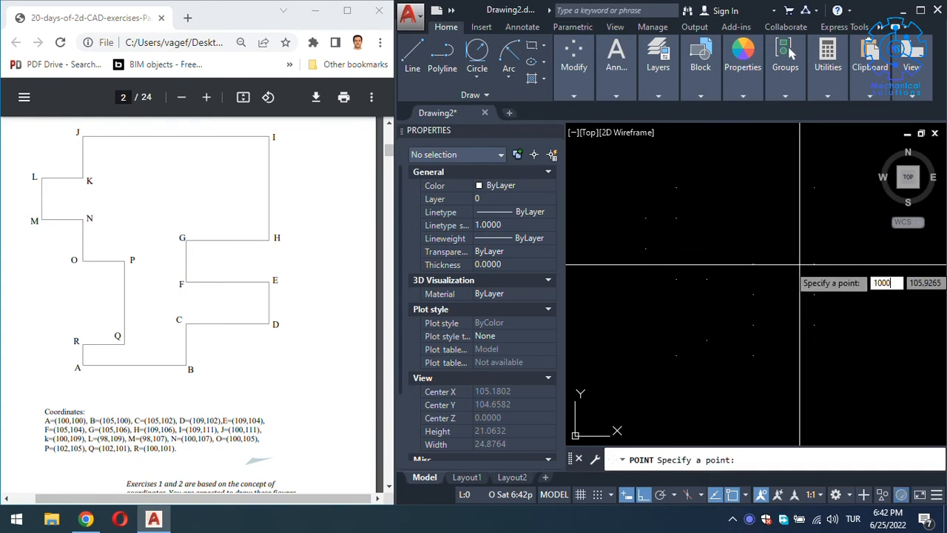
key("Tab")
type("101")
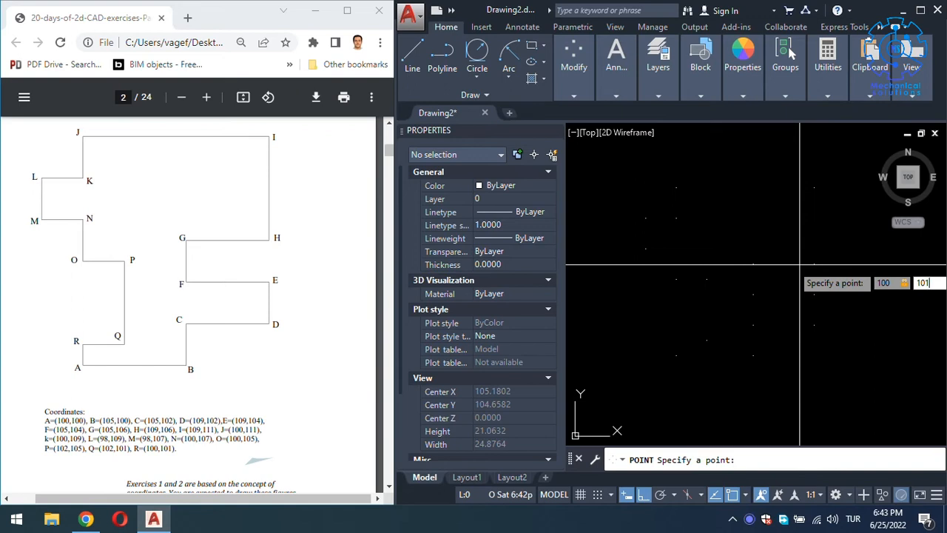
key("Return")
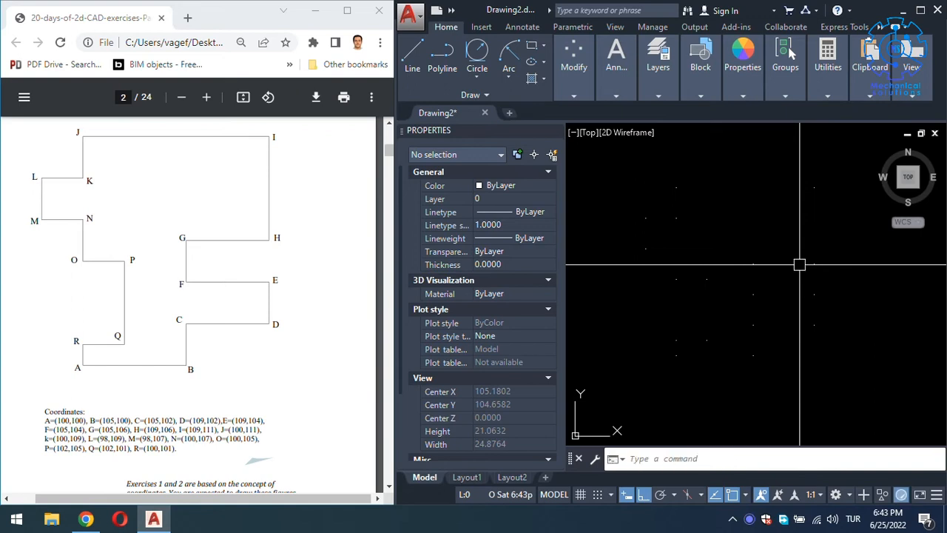
- Draw connected lines from point A through B, C, D and E to F, snapping to the placed points
scroll(732, 311, "up", 3)
middle_click_drag(738, 306, 743, 310)
scroll(746, 310, "down", 2)
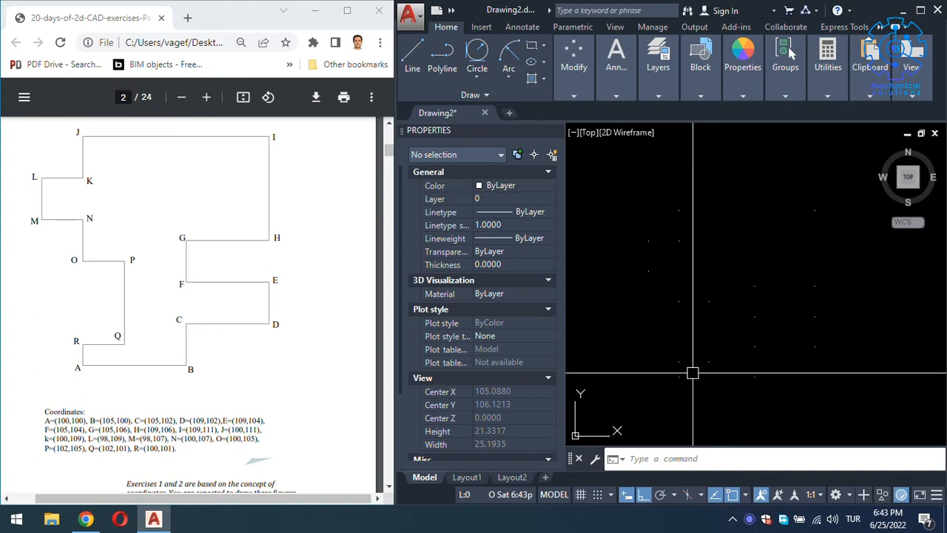
type("l")
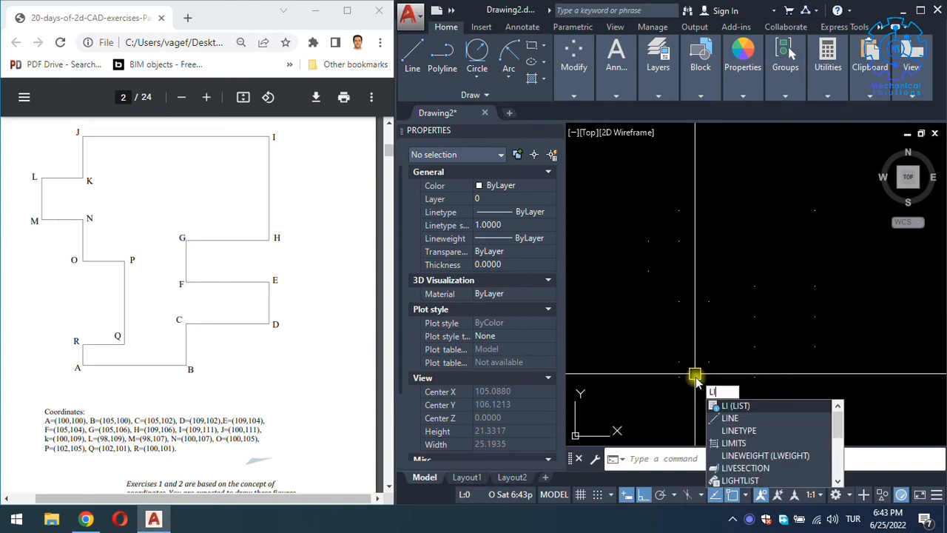
type("in")
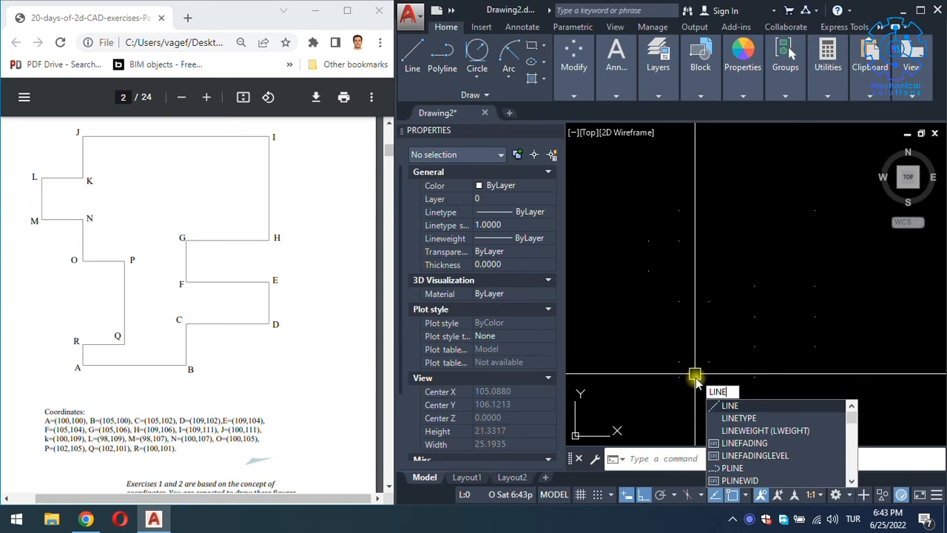
key("Return")
left_click(679, 376)
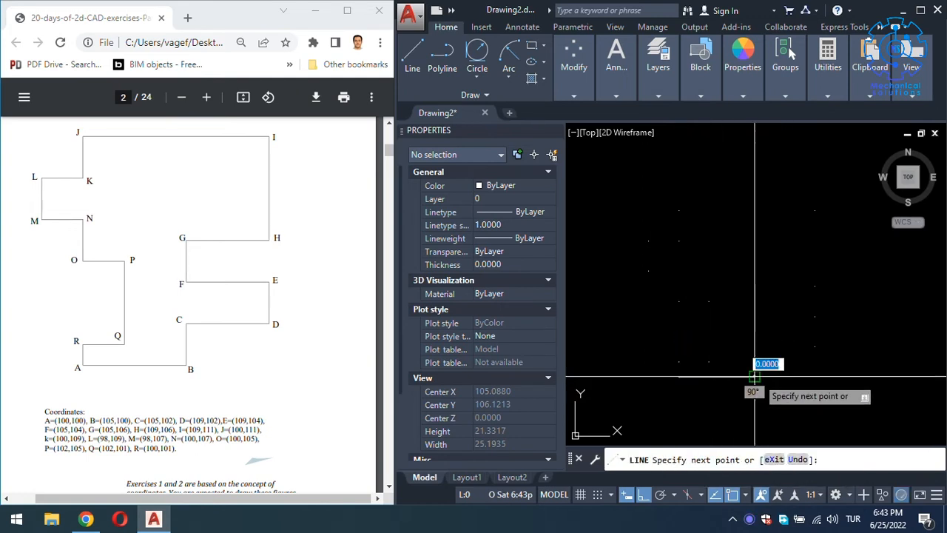
left_click(754, 377)
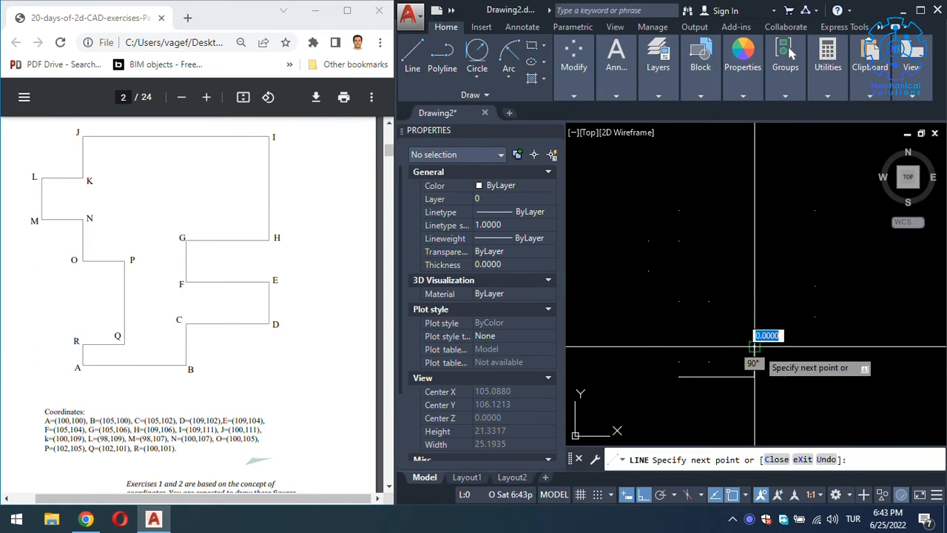
left_click(754, 346)
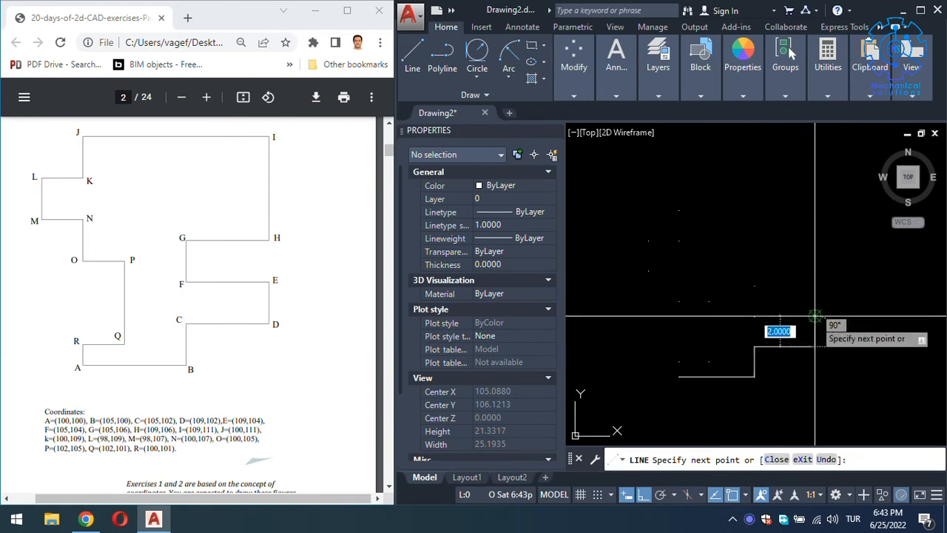
left_click(814, 317)
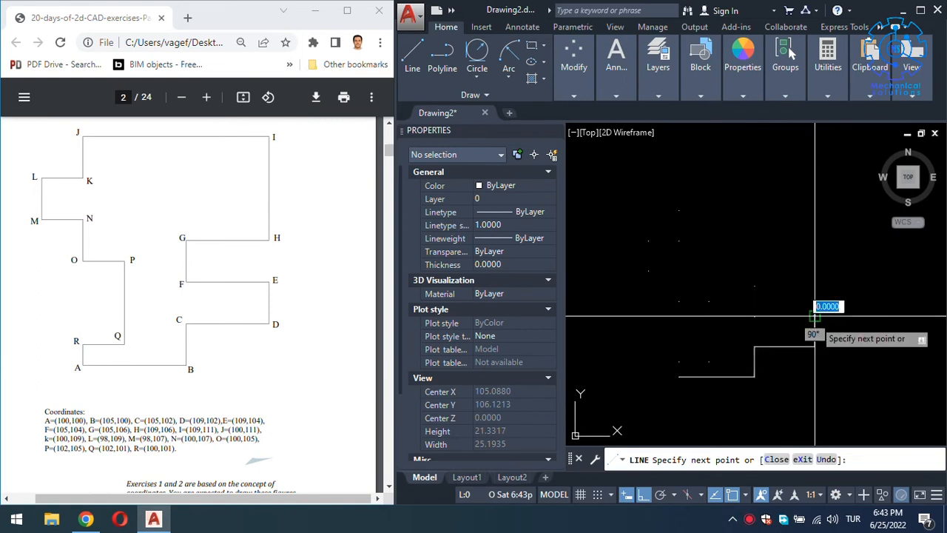
left_click(755, 317)
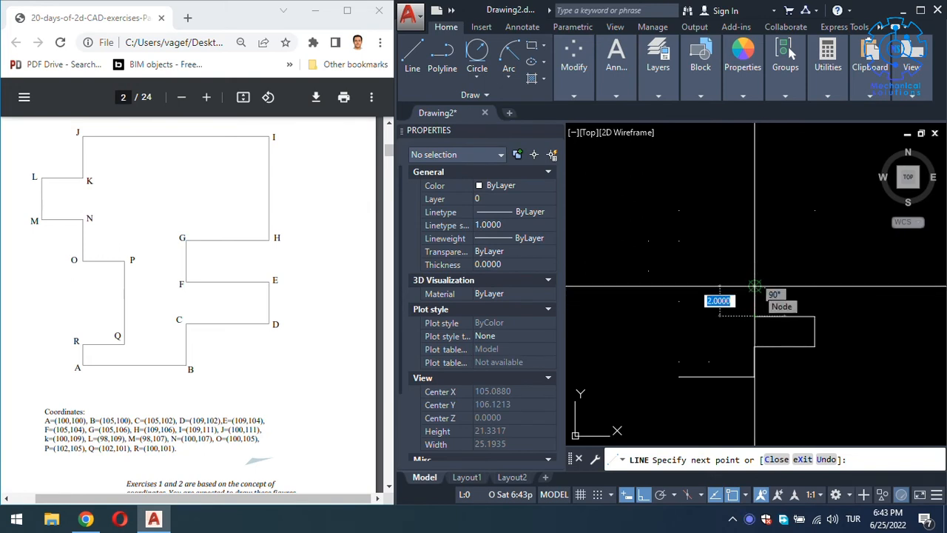
- Continue the connected lines from F through G, H, I, J, K and L, and end them at point M
left_click(754, 287)
left_click(815, 287)
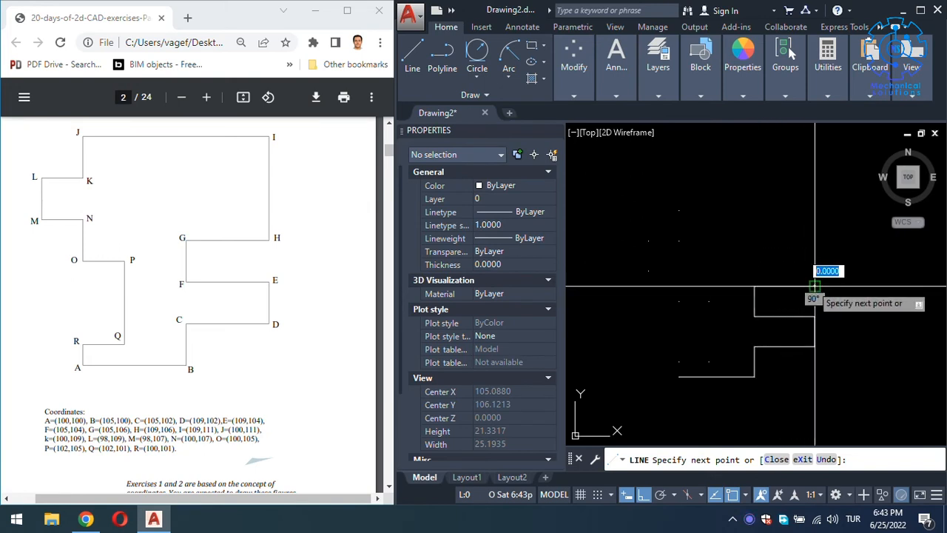
left_click(814, 210)
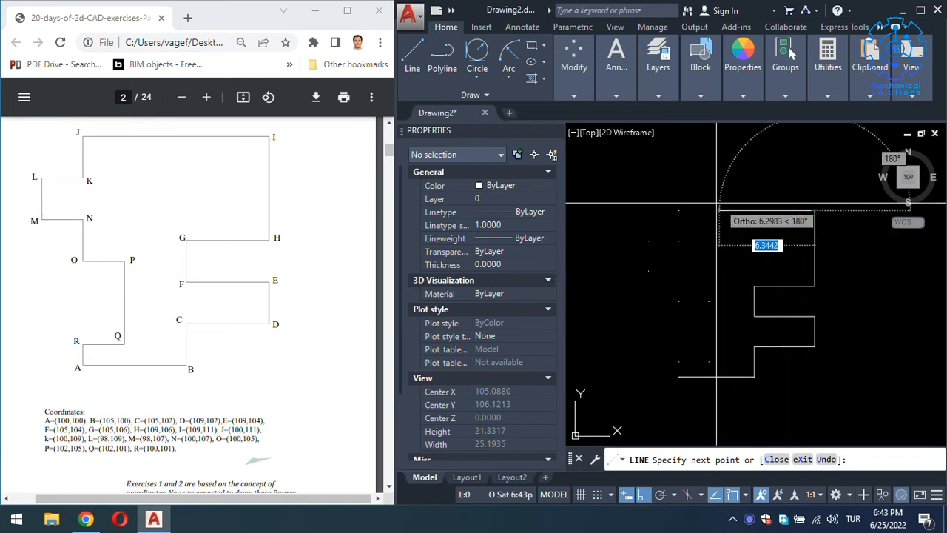
left_click(680, 211)
left_click(649, 240)
left_click(648, 271)
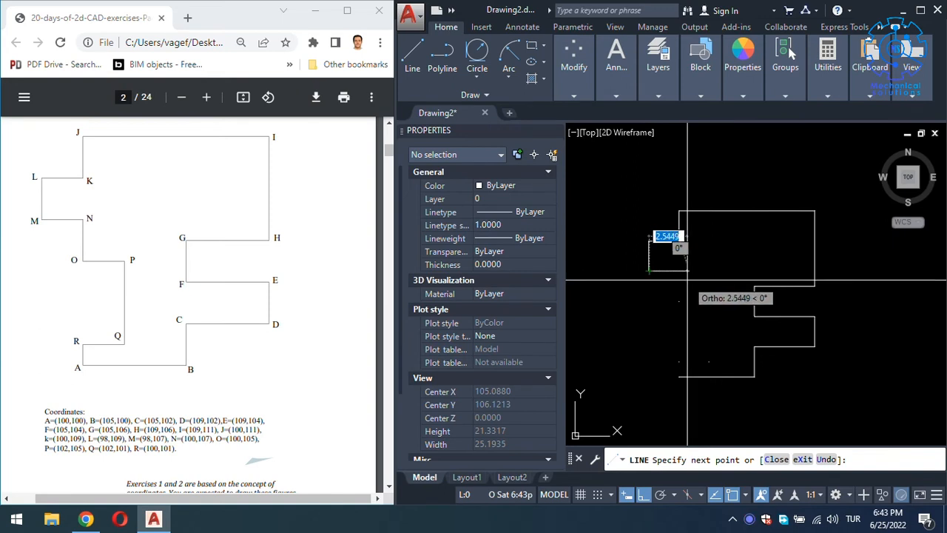
key("Escape")
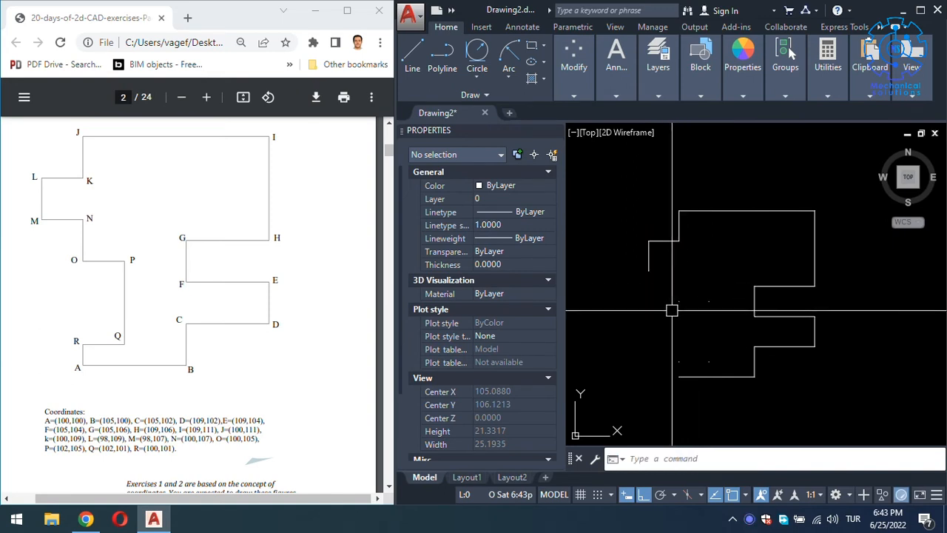
- Place the missing point for vertex N at 100,107
type("POINT")
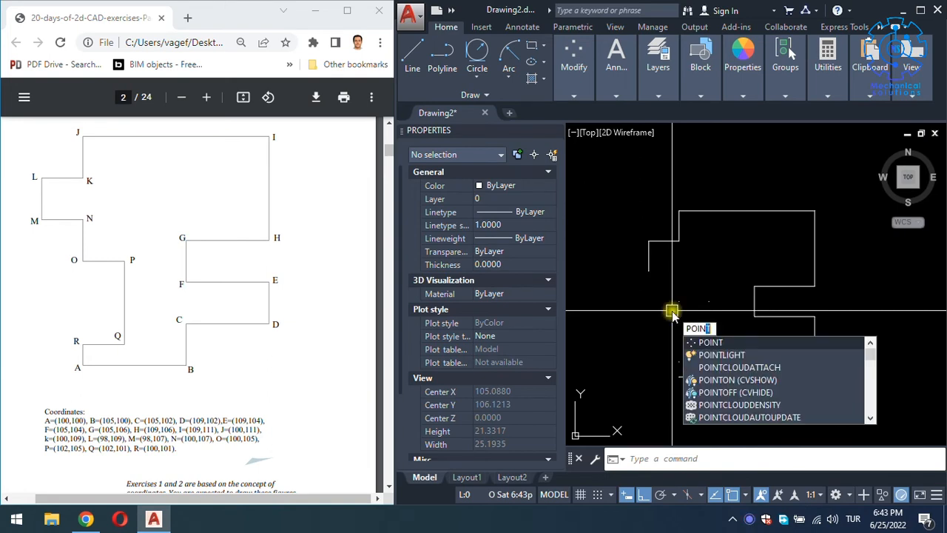
key("Return")
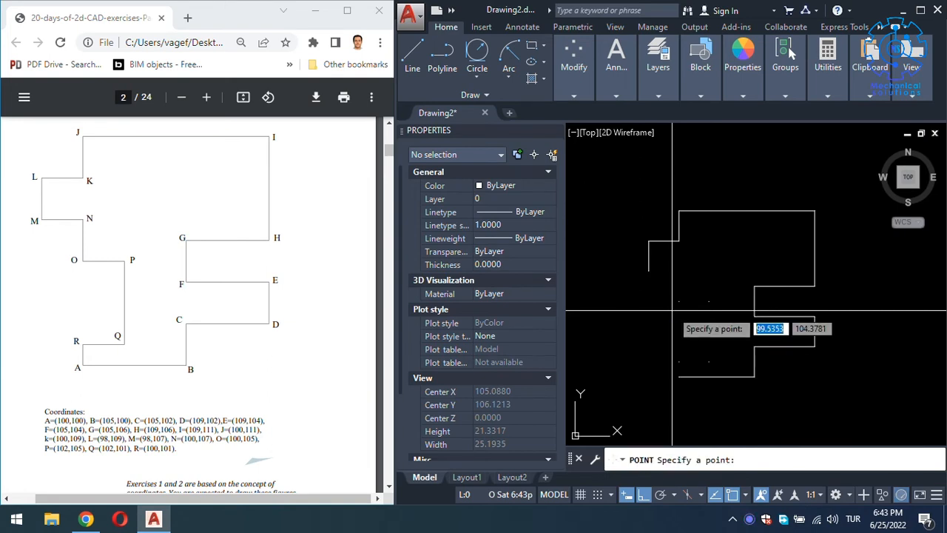
type("1")
key("Tab")
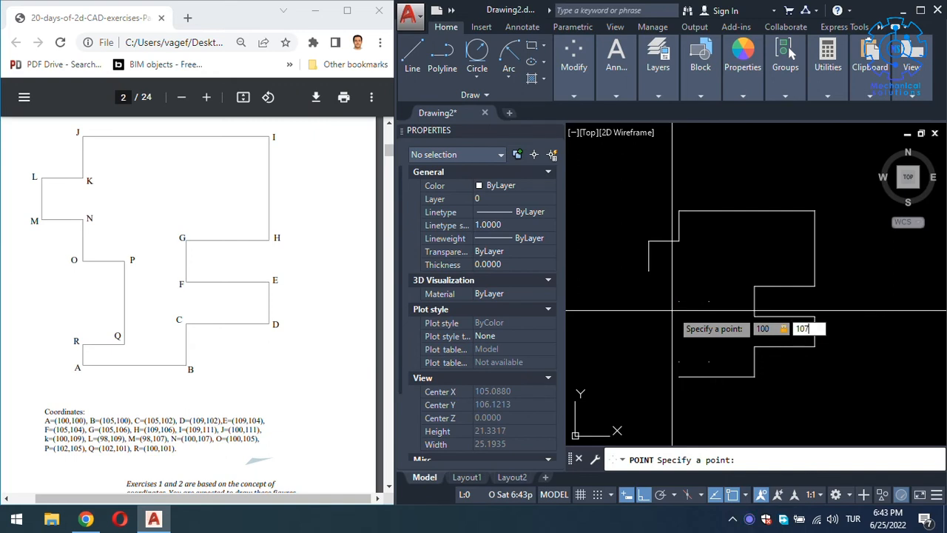
type("107")
key("Return")
- Close the outline with connected lines from M through N, O, P, Q and R back to A
type("l")
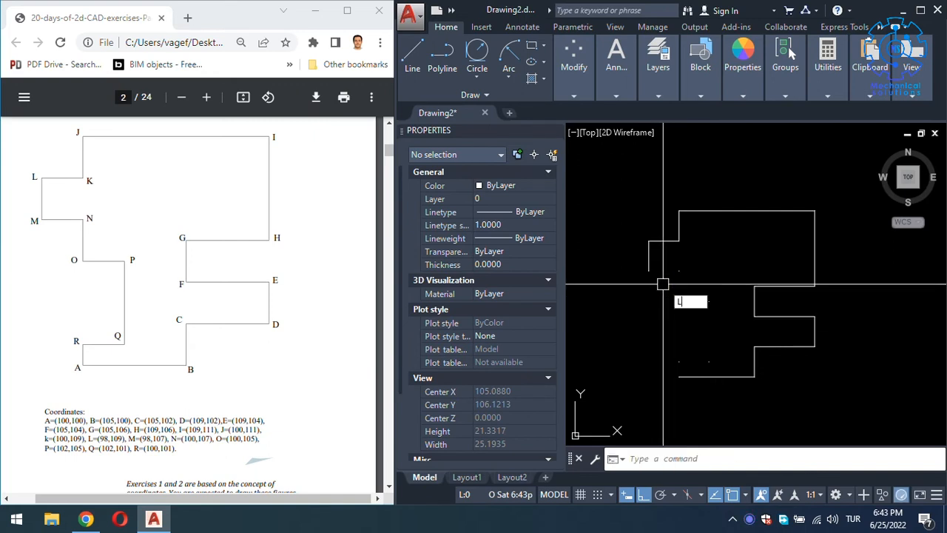
key("Return")
left_click(649, 270)
left_click(679, 271)
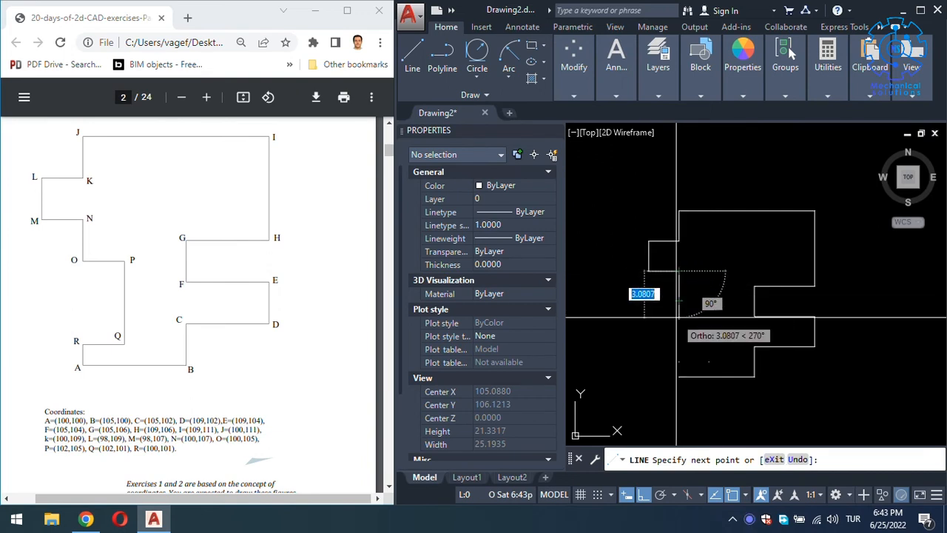
left_click(679, 300)
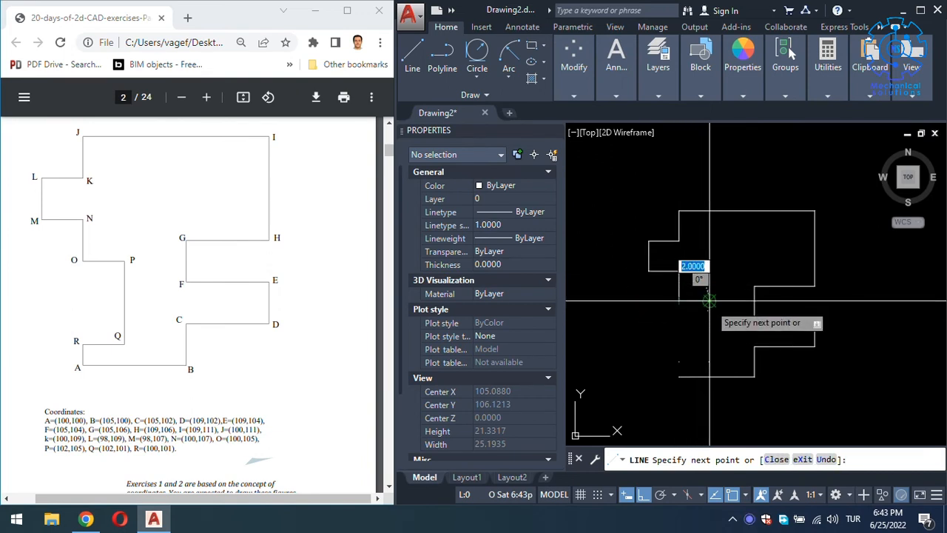
left_click(709, 362)
left_click(679, 362)
left_click(679, 375)
key("Escape")
- Add a multiline text label reading A just below the outline's vertex A
scroll(741, 322, "down", 4)
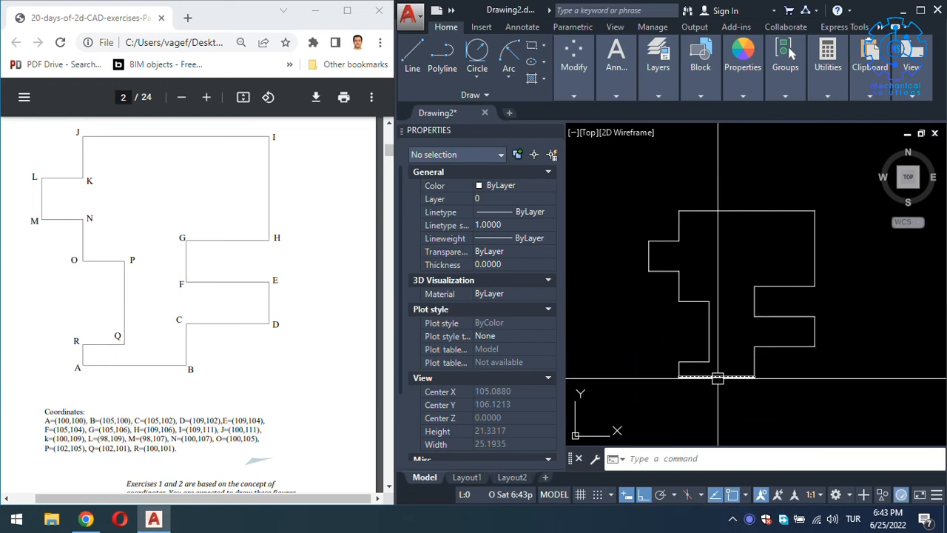
scroll(742, 322, "up", 5)
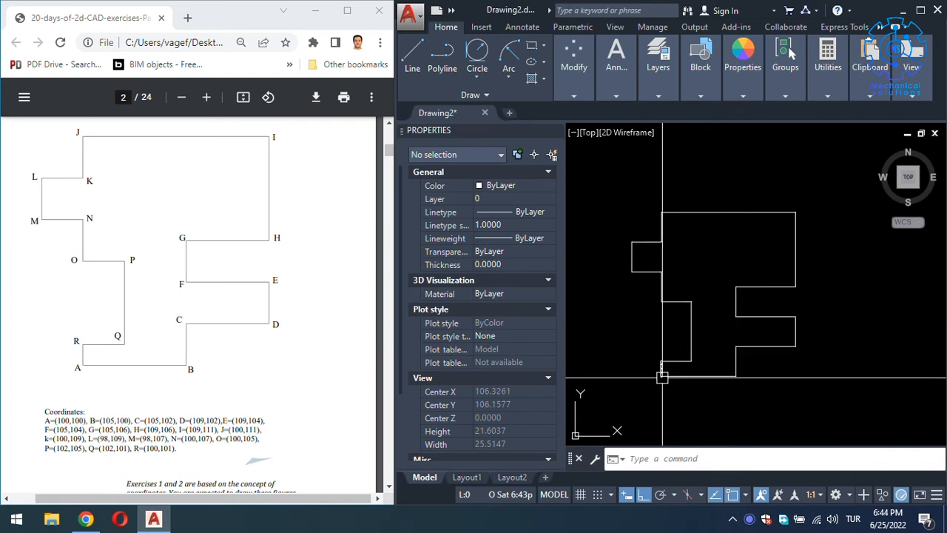
type("mt")
key("Return")
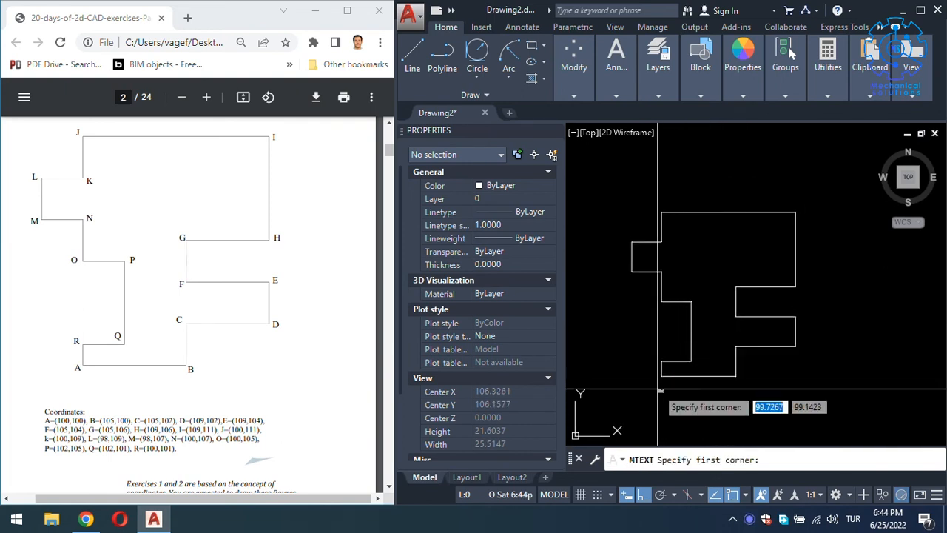
left_click(659, 390)
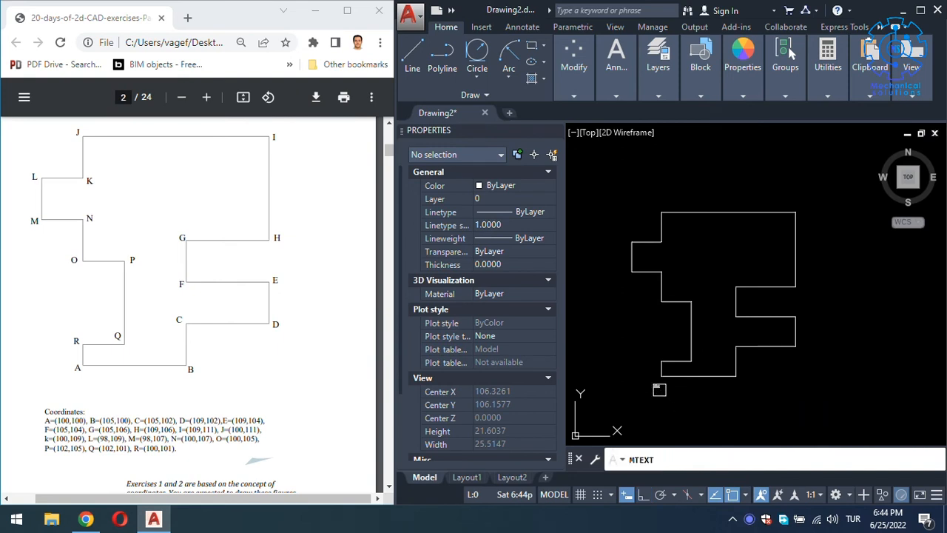
left_click(666, 396)
type("a")
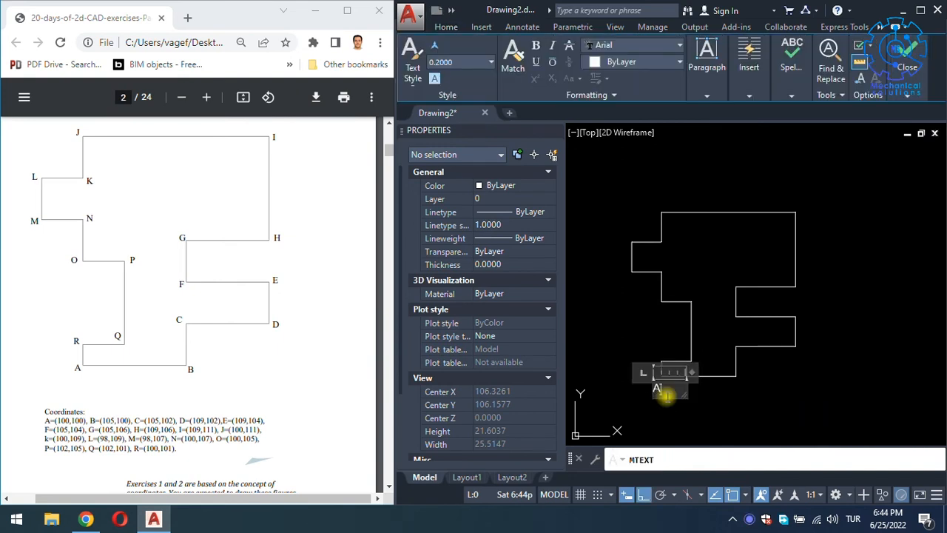
left_click(662, 410)
- Move the A label closer to the outline's corner at vertex A
scroll(673, 385, "up", 4)
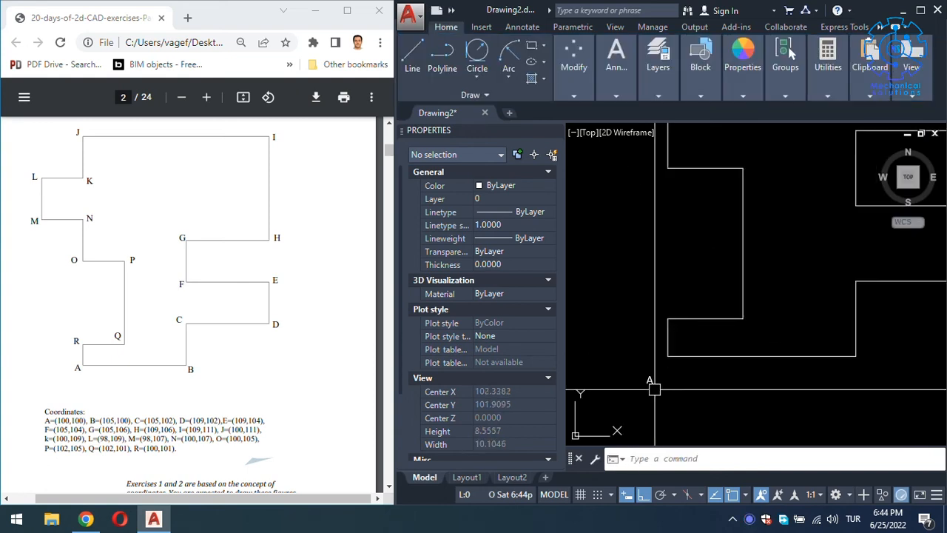
left_click(650, 378)
scroll(652, 382, "up", 4)
left_click_drag(652, 382, 682, 341)
left_click(680, 339)
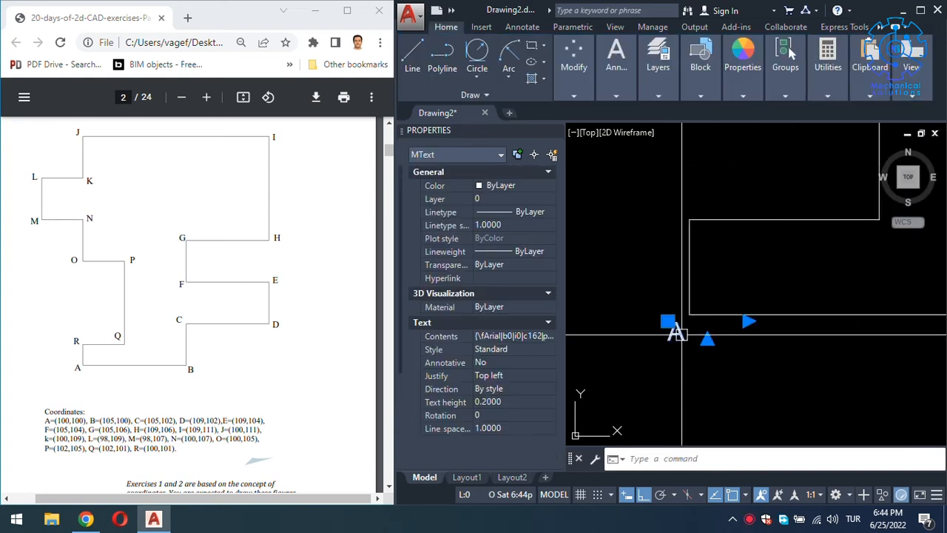
- Set the A label's text height to 4
left_click(521, 401)
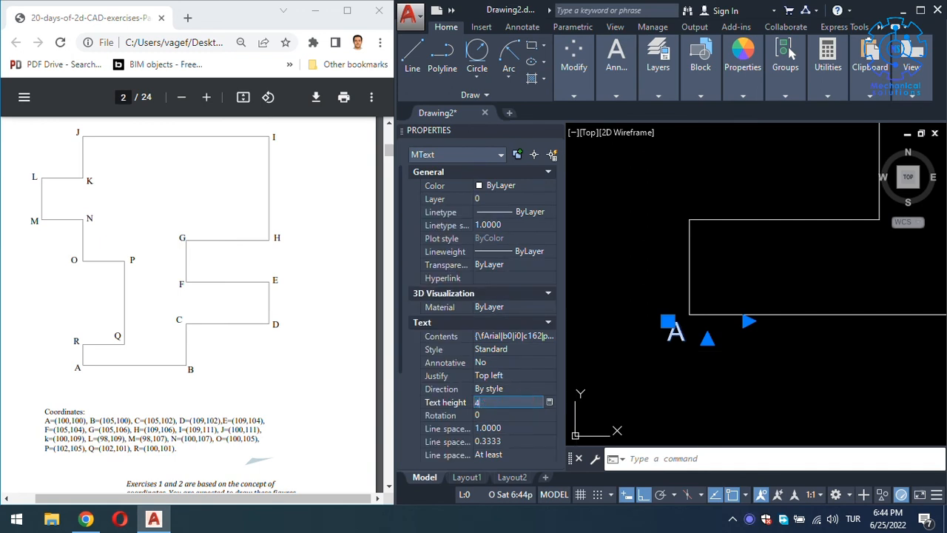
type("4")
key("Return")
- Set the A label's text height to 1
scroll(691, 332, "down", 3)
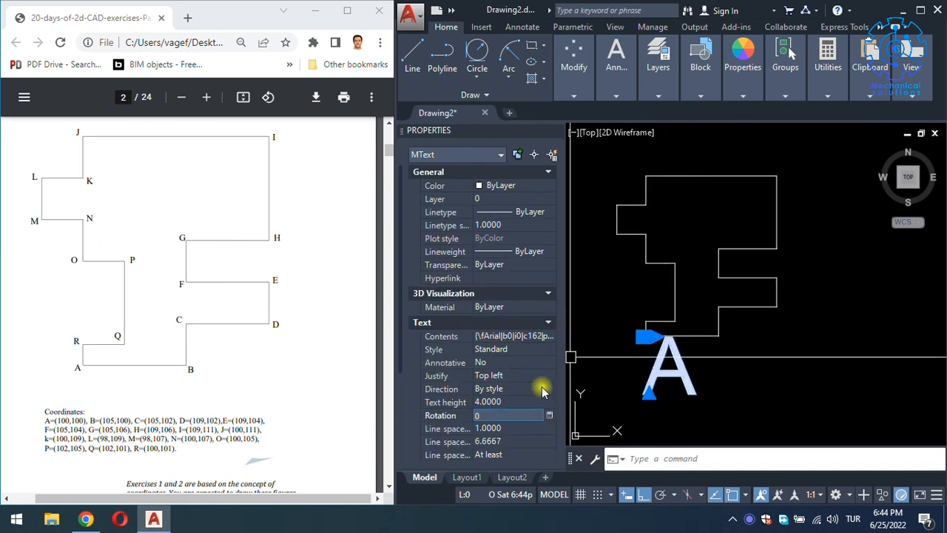
left_click(518, 401)
type("1")
key("Return")
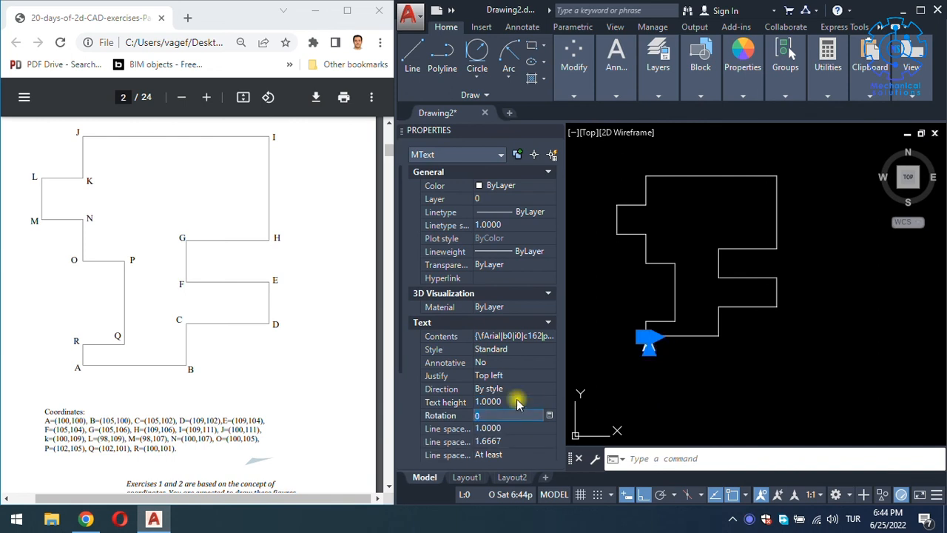
- Move the A label slightly left so it sits just below the outline's corner at vertex A
key("Escape")
scroll(646, 347, "up", 3)
left_click(656, 352)
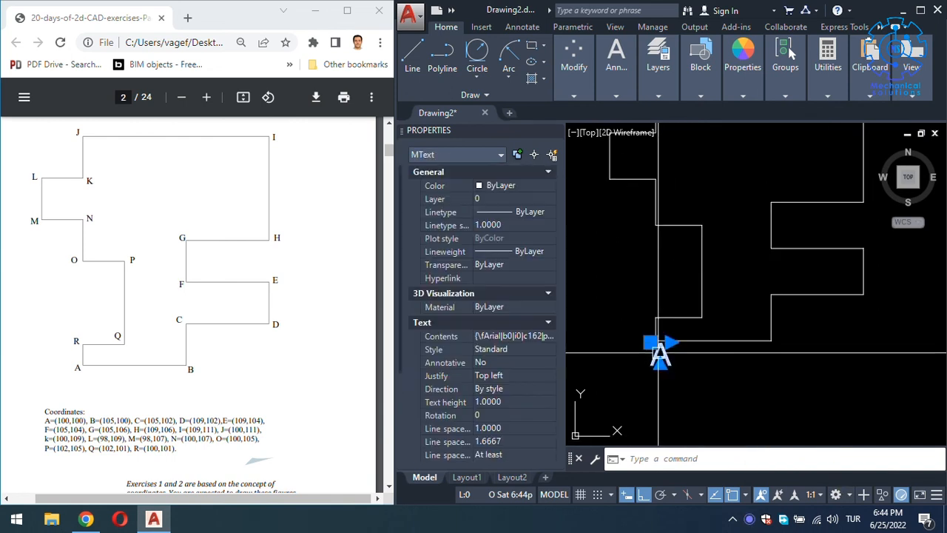
left_click_drag(667, 357, 657, 361)
type("co")
key("Return")
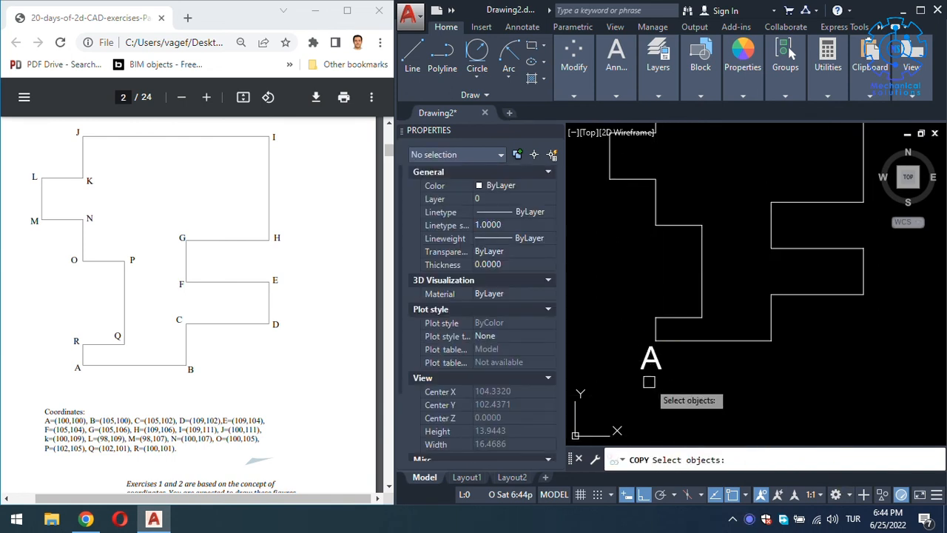
key("Escape")
- Copy the A label about 5.2 units horizontally to the right, placing the copy just below vertex B
left_click(650, 366)
type("co")
key("Return")
left_click(652, 398)
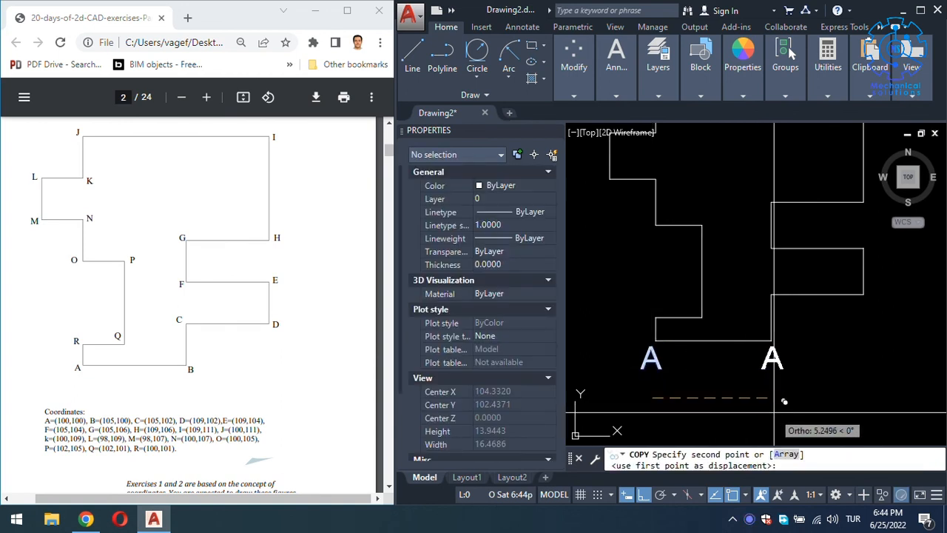
left_click(773, 398)
key("Escape")
- Change the text of the copied label below vertex B to B
left_click(772, 359)
double_click(762, 361)
type("B")
left_click(755, 373)
left_click(769, 359)
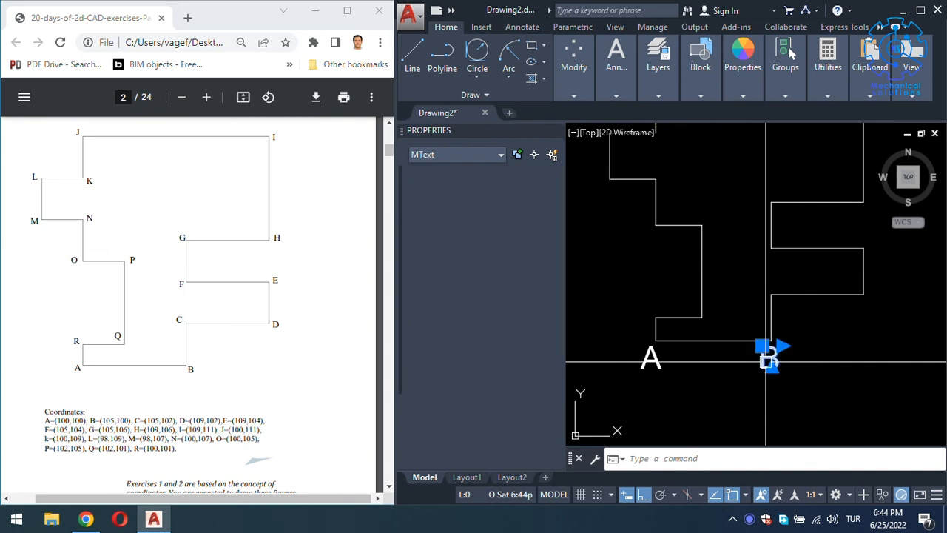
scroll(768, 359, "down", 2)
key("Escape")
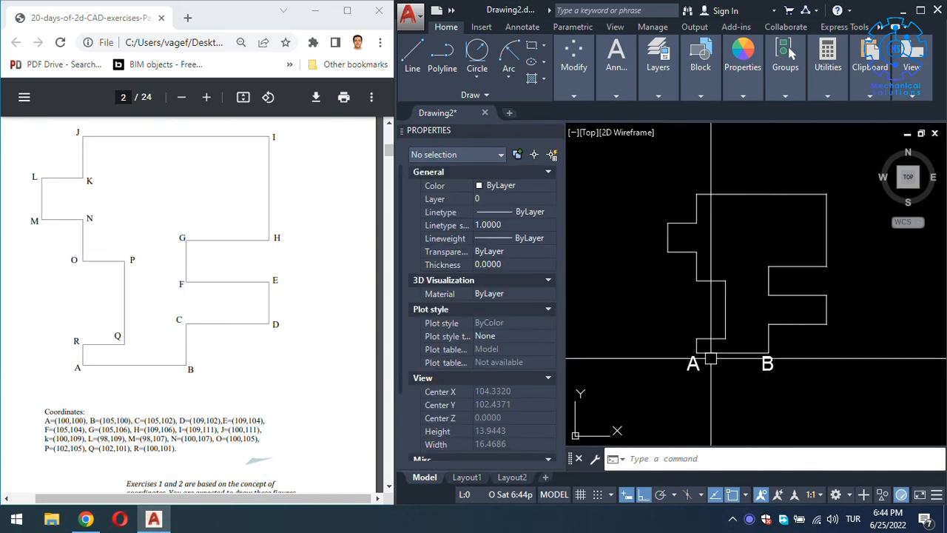
middle_click_drag(721, 371, 693, 381)
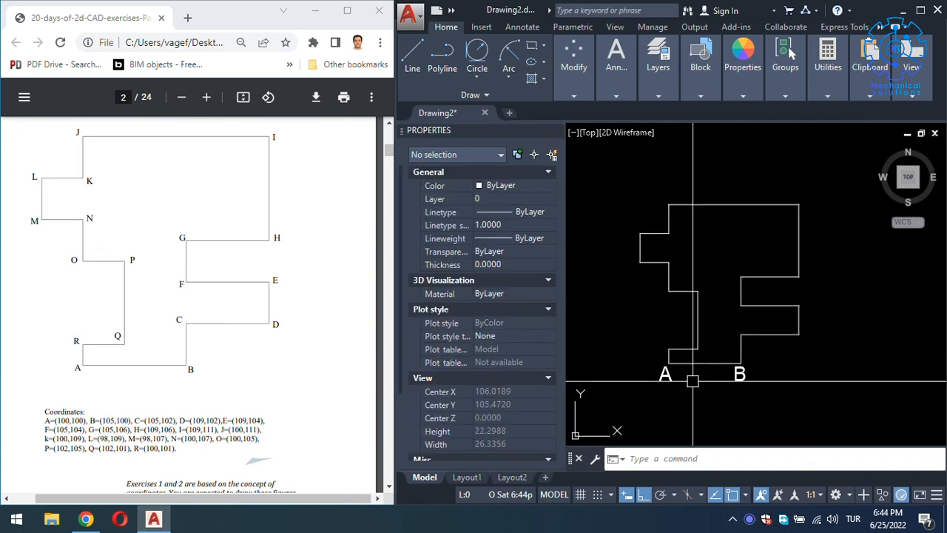